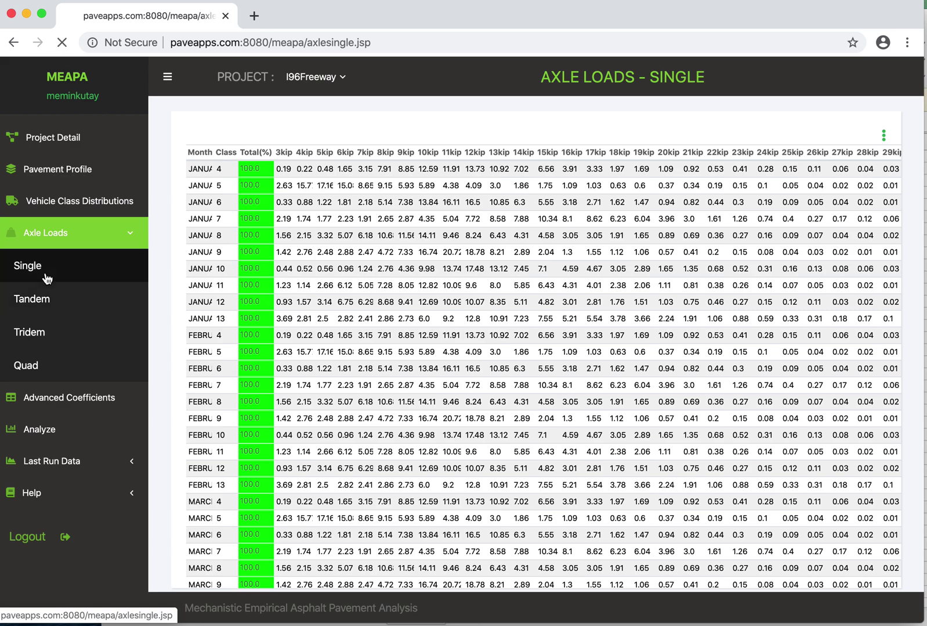
Step: Look through the Tandem, Tridem and Quad axle load tables of the I96Freeway project
click(21, 233)
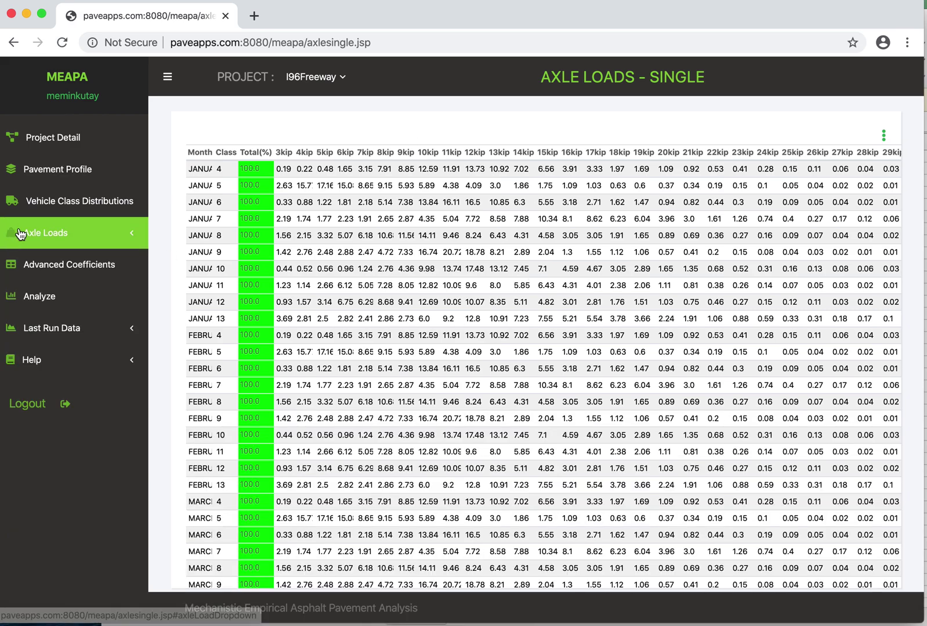
click(36, 310)
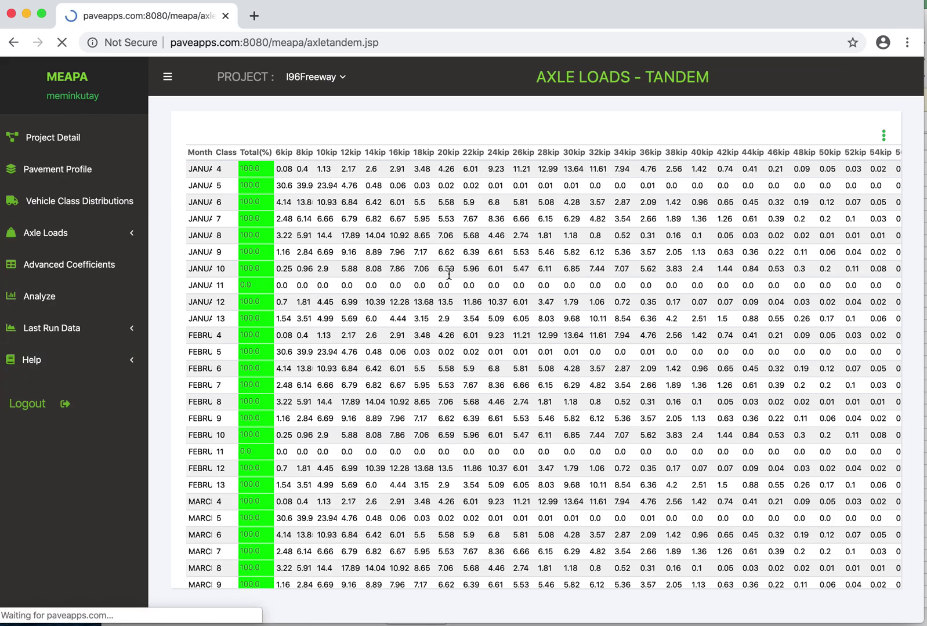
click(39, 235)
click(41, 328)
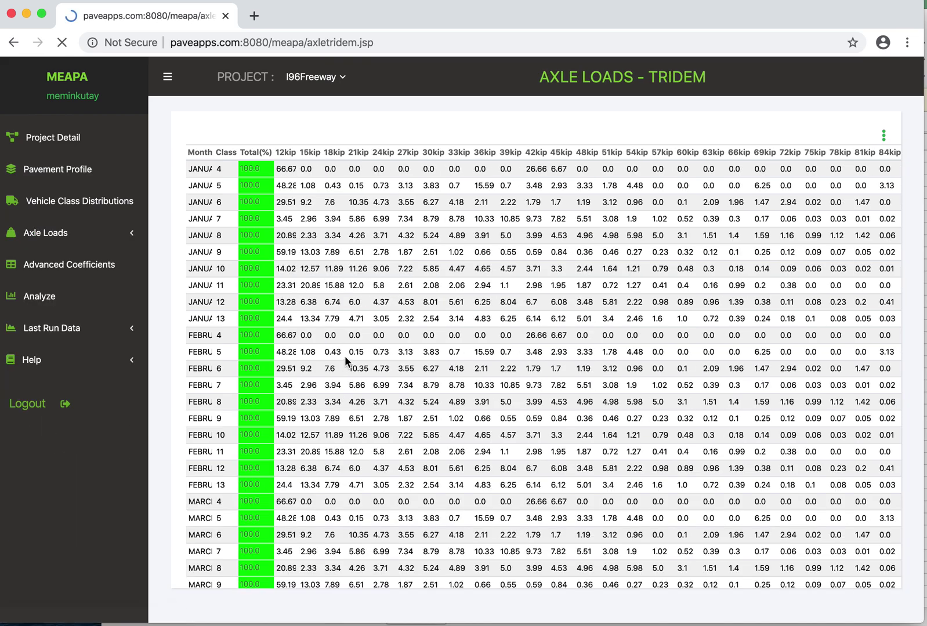
click(52, 232)
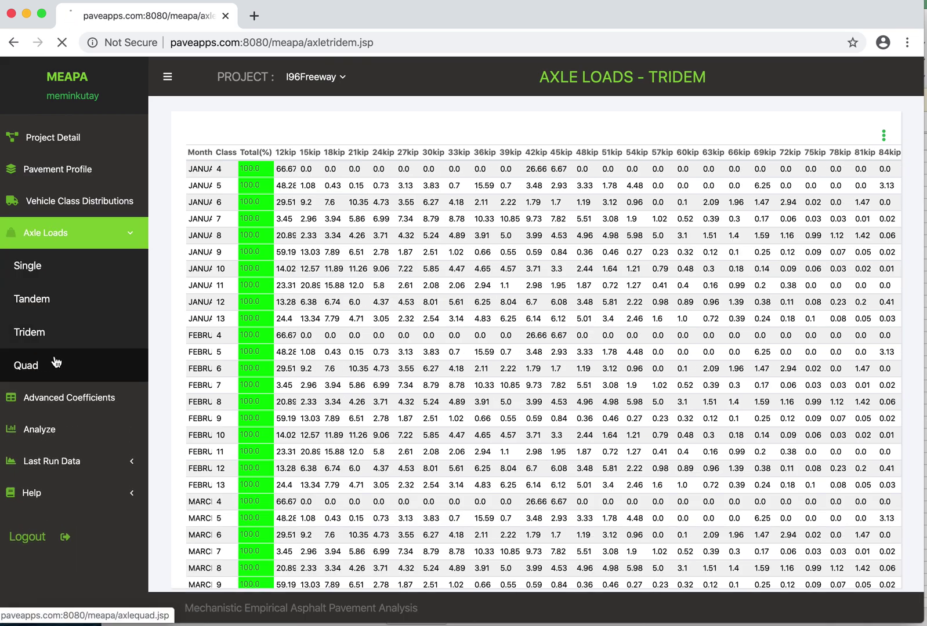
click(33, 364)
Step: Open the Single axle load table of the I96Freeway project
click(52, 233)
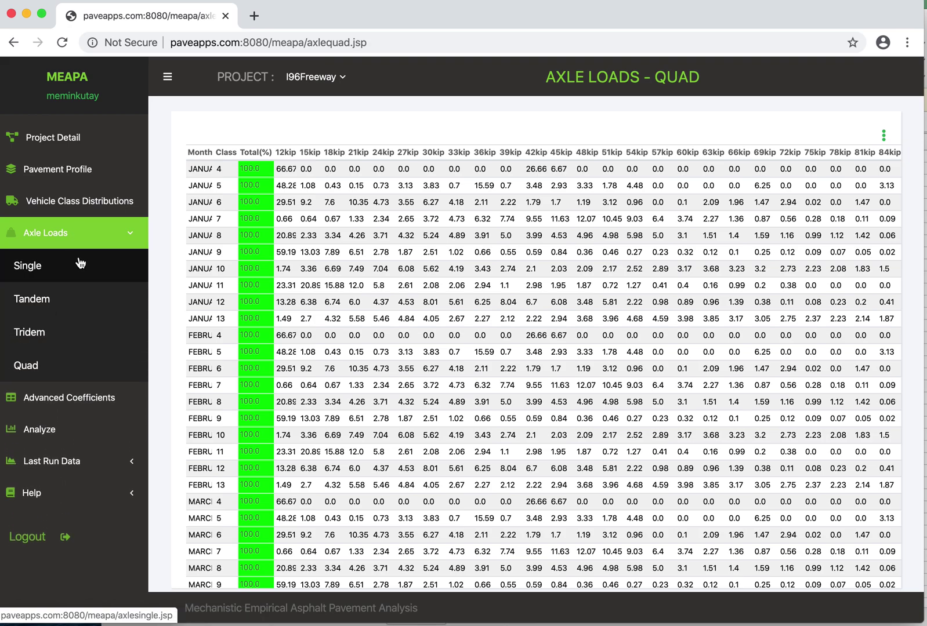
click(68, 268)
click(68, 269)
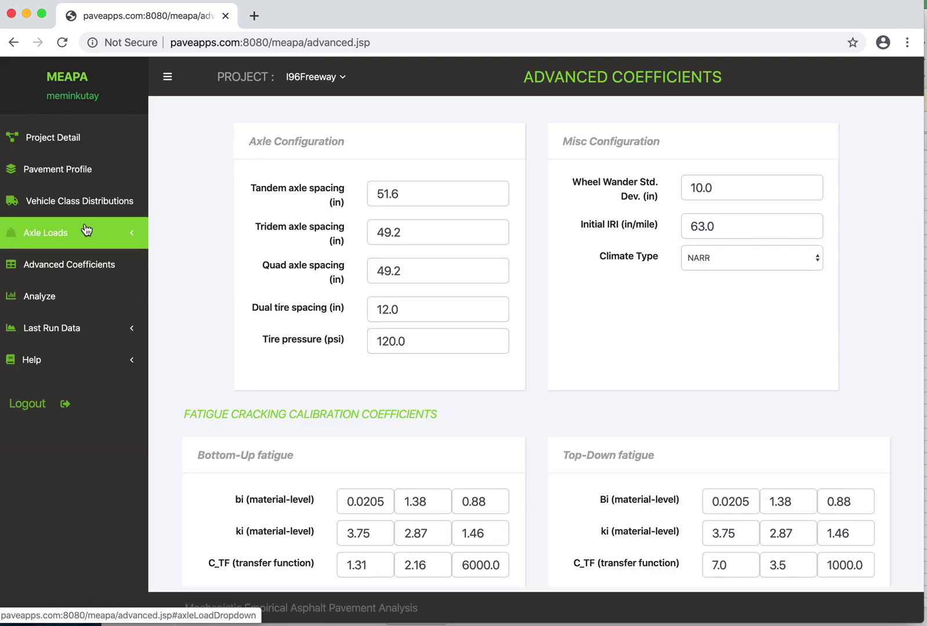
click(52, 233)
click(62, 270)
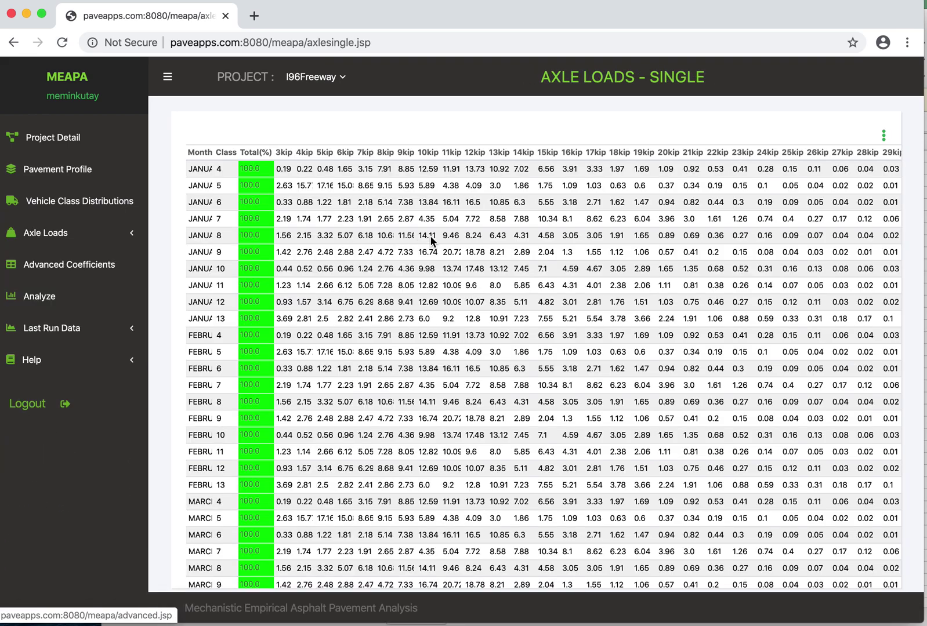
Step: Set the January class 6 value at 3kip to 10.33 in the single axle table and save
click(437, 266)
click(358, 304)
click(324, 269)
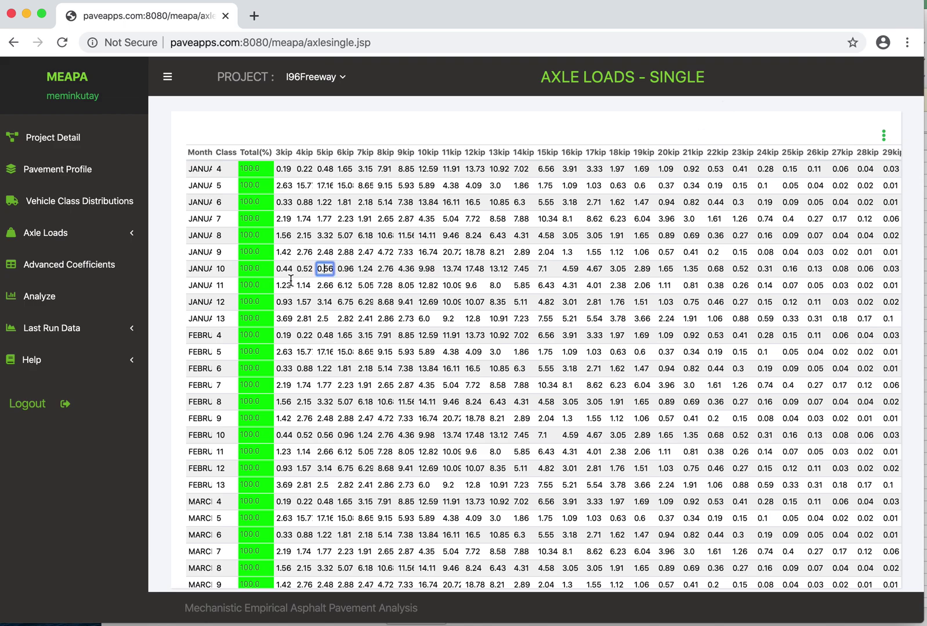
click(279, 202)
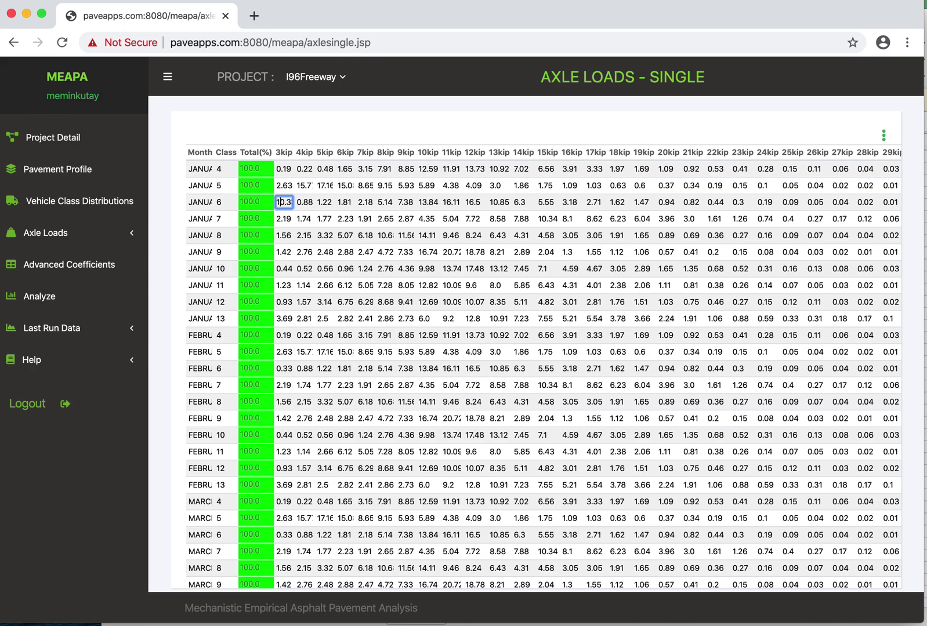
text(1)
click(854, 77)
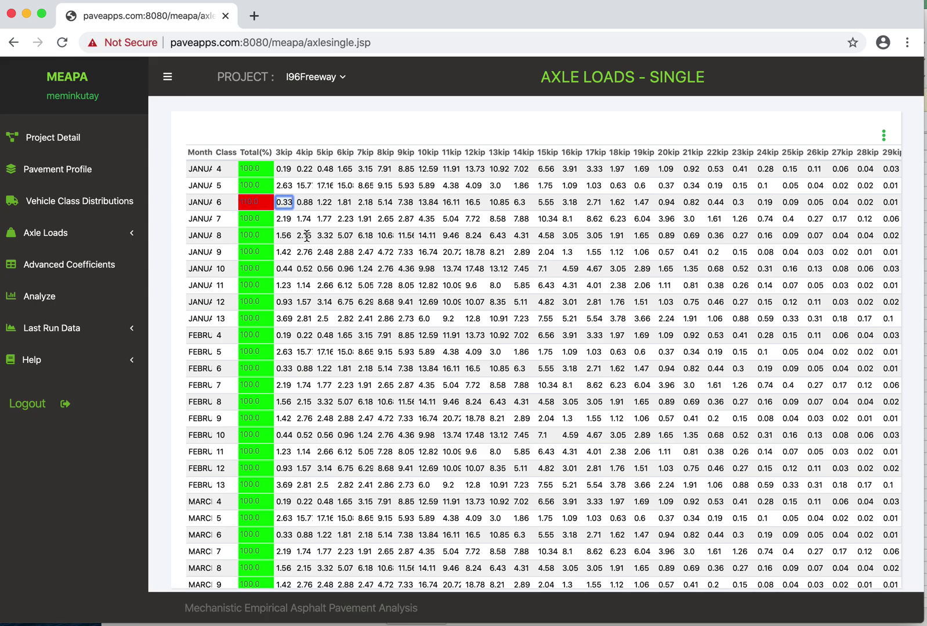
Step: Set the January class 6 value at 3kip back to 0.33 and save the table
click(712, 220)
click(850, 84)
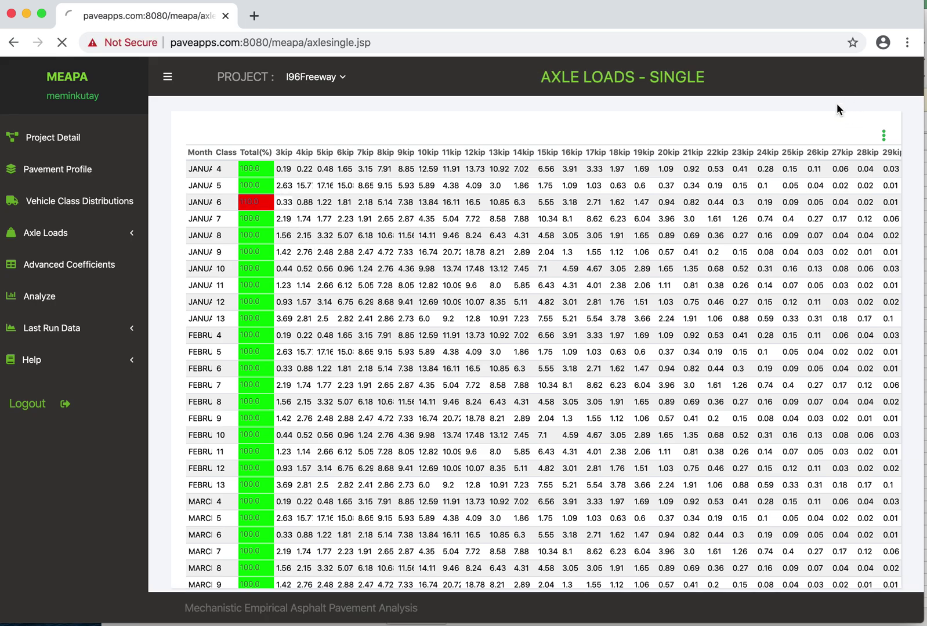
Step: Copy the entire single axle load table and paste it at A1 of a new worksheet in Excel
click(884, 138)
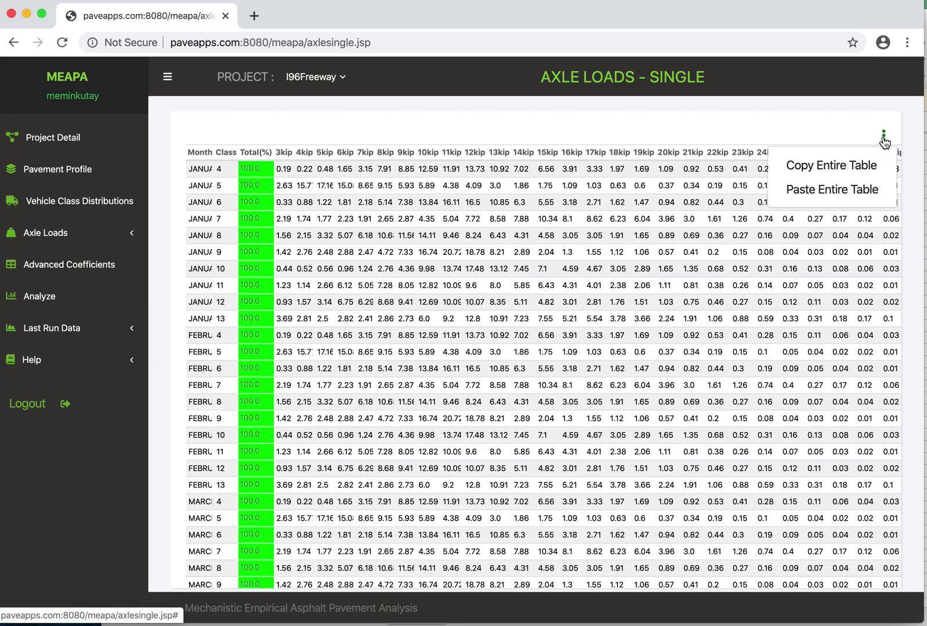
click(849, 163)
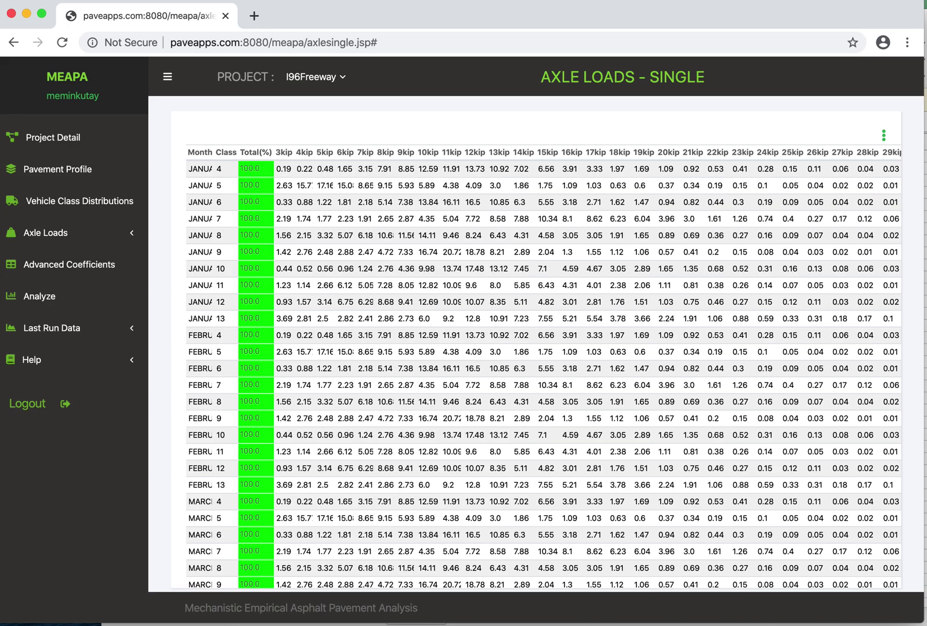
key(super+Tab)
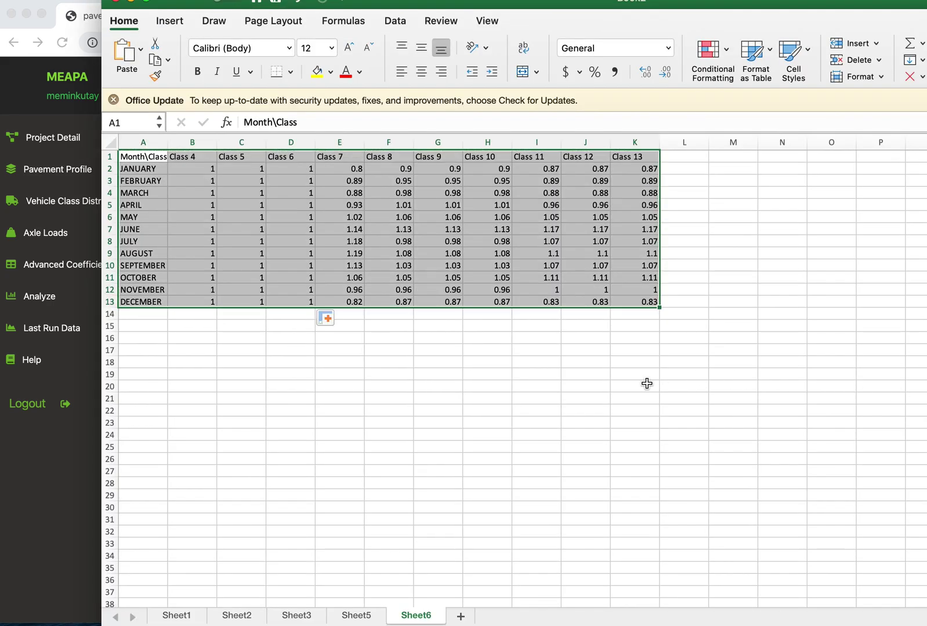
click(462, 617)
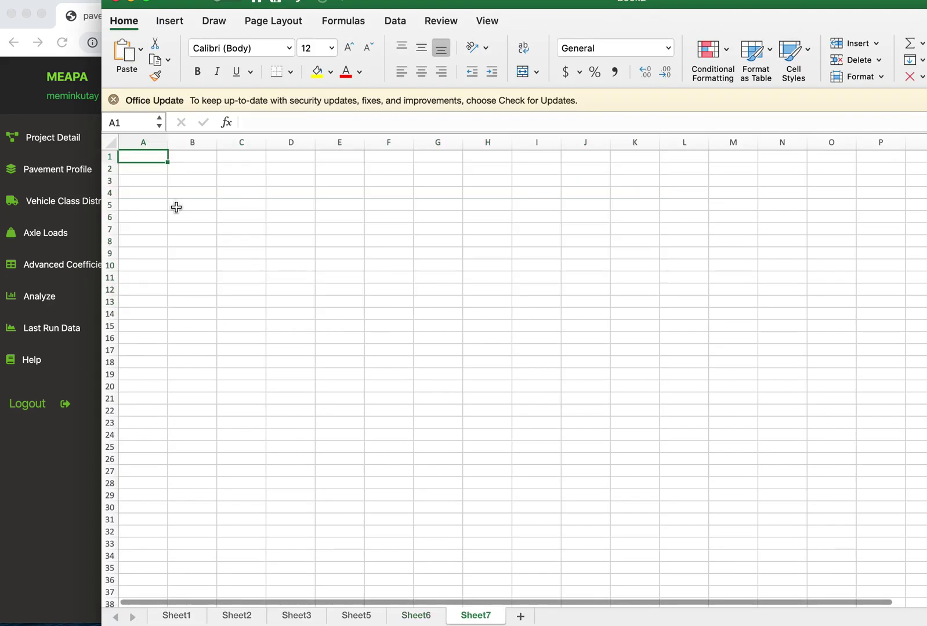
key(super+v)
scroll(315, 230, down, 15)
scroll(322, 236, up, 15)
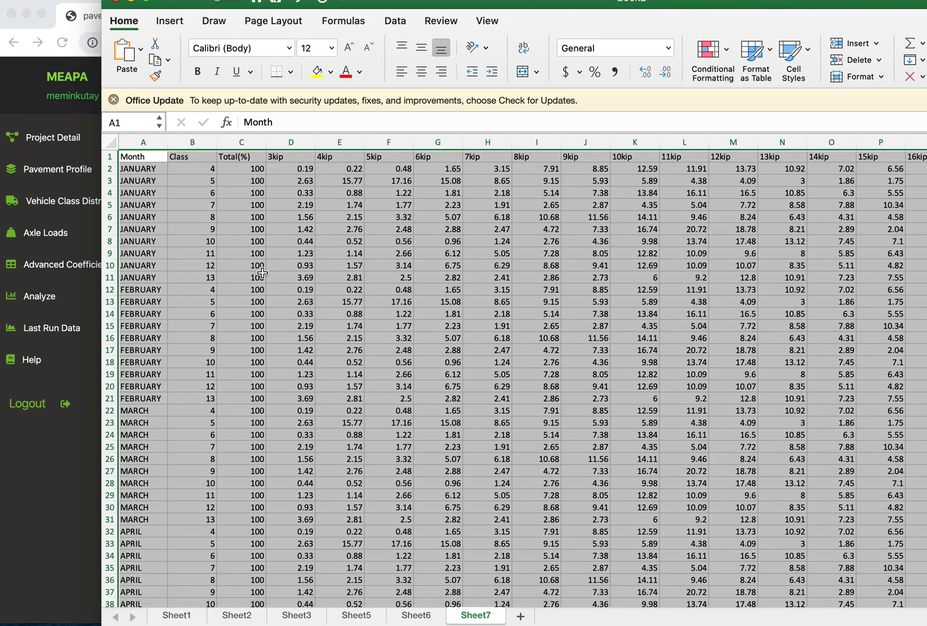
scroll(325, 232, down, 9)
scroll(294, 293, up, 9)
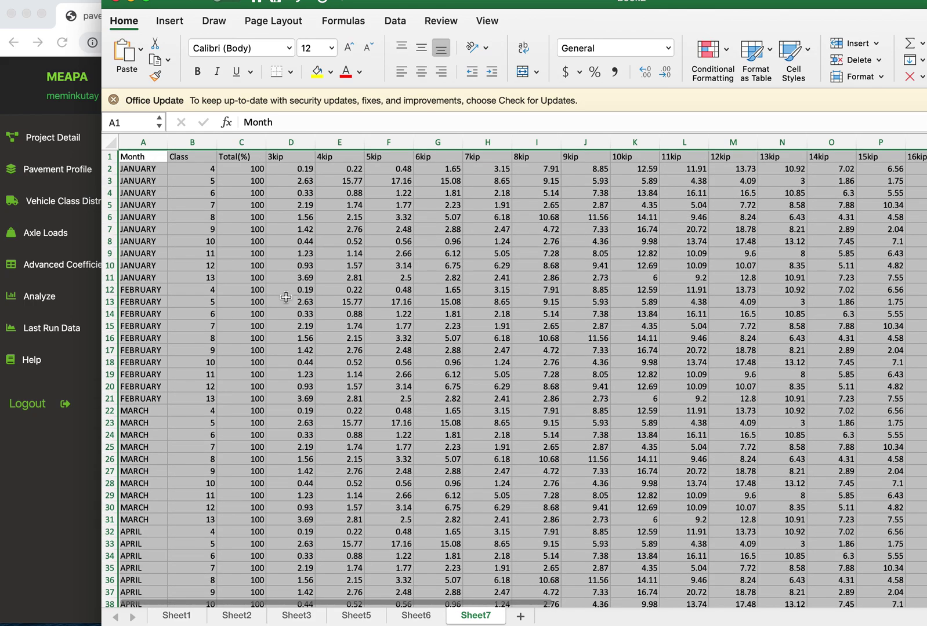
Step: Set the January class 4 values in the worksheet to 10.19 for 3kip and 10.22 for 4kip
click(313, 169)
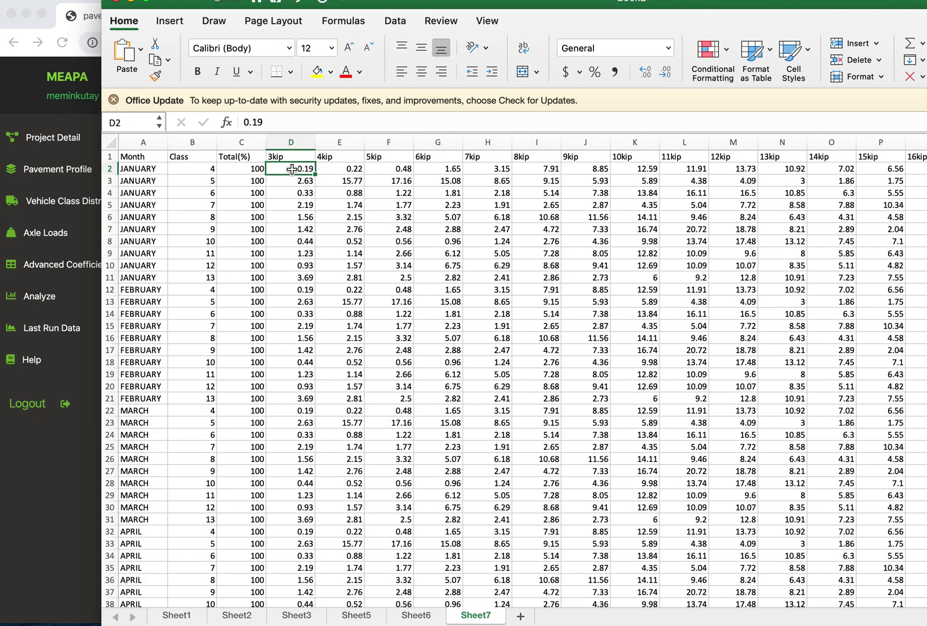
double_click(292, 170)
text(1)
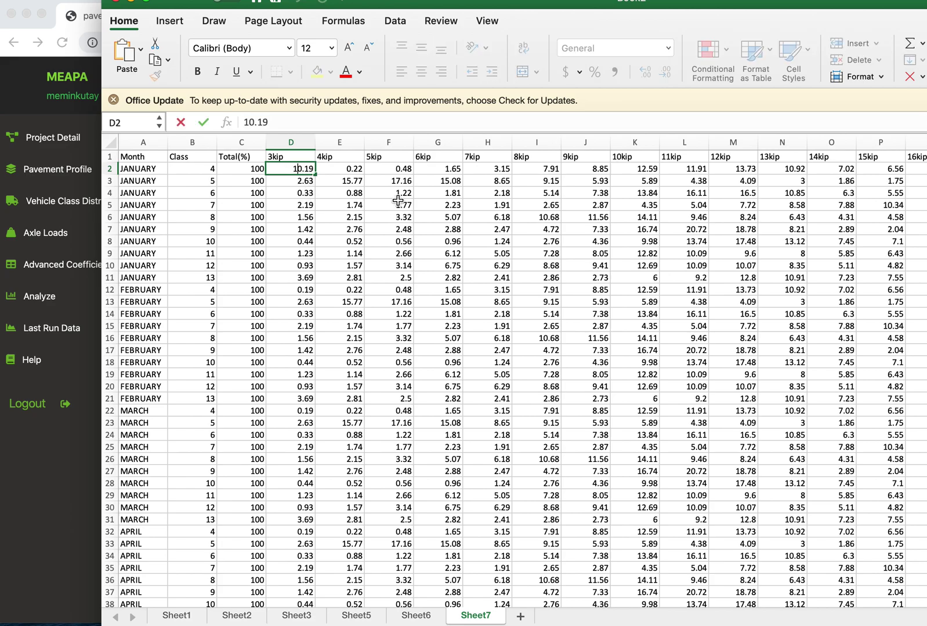
click(347, 170)
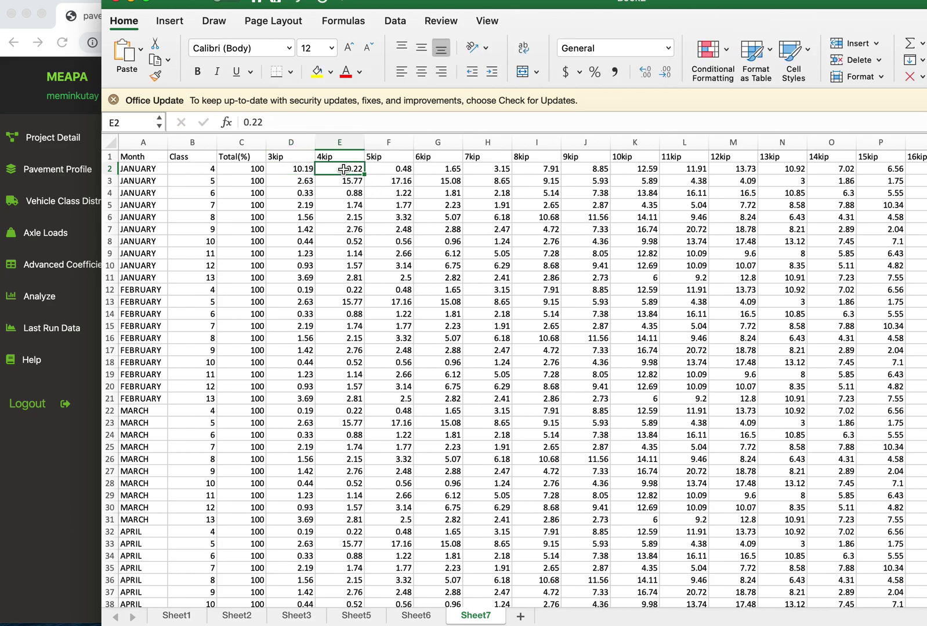
text(1)
click(305, 290)
Step: Select the whole edited axle load table from the Month header in A1 and copy it
click(140, 155)
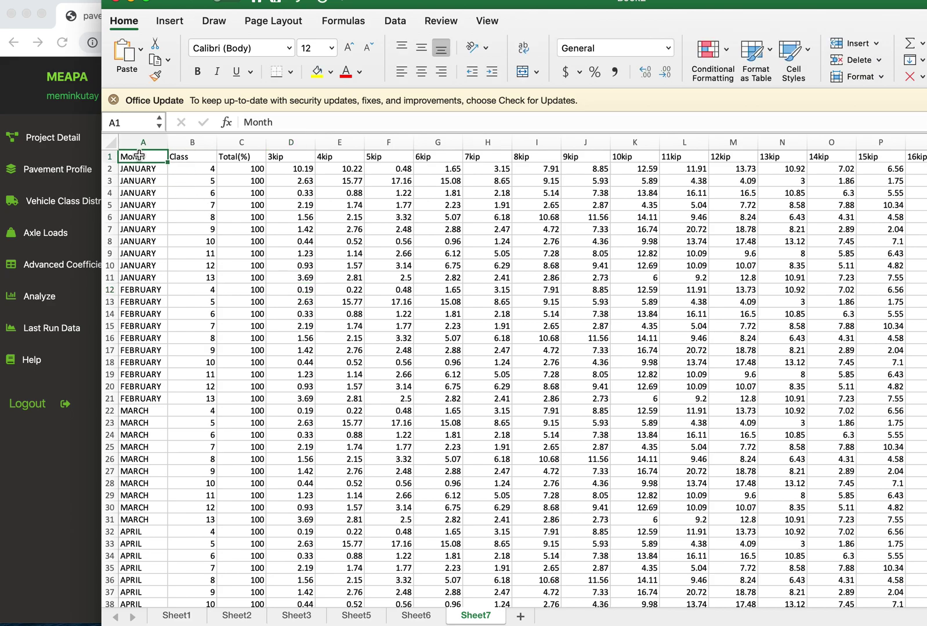
key(super+shift+Down)
key(super+shift+Right)
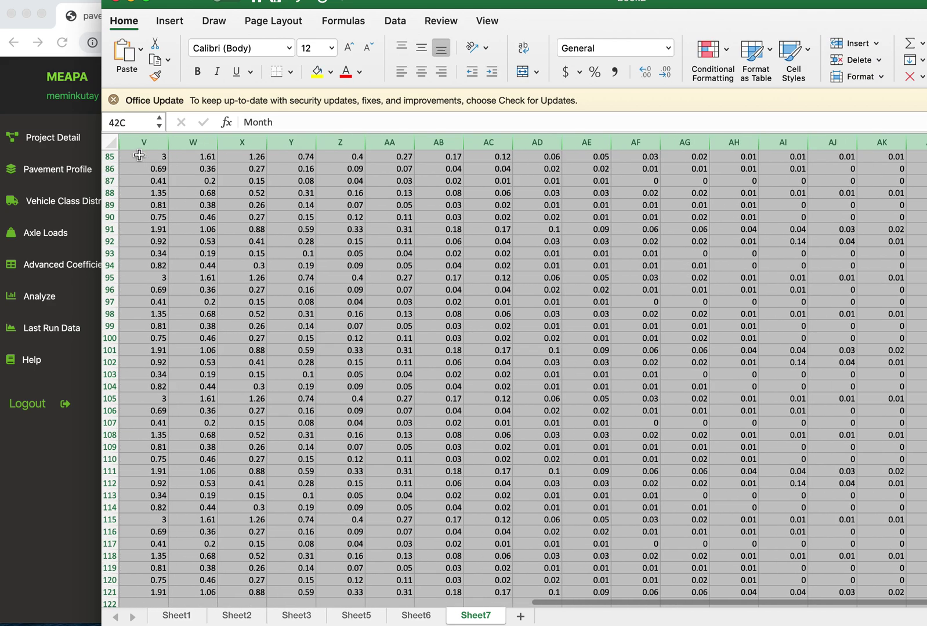
key(super+v)
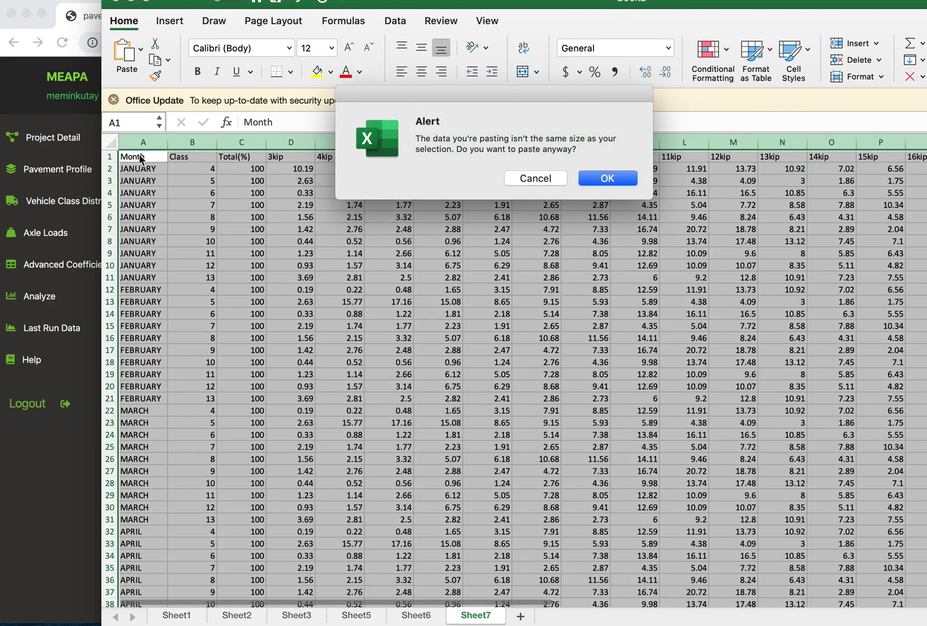
key(Return)
key(super+c)
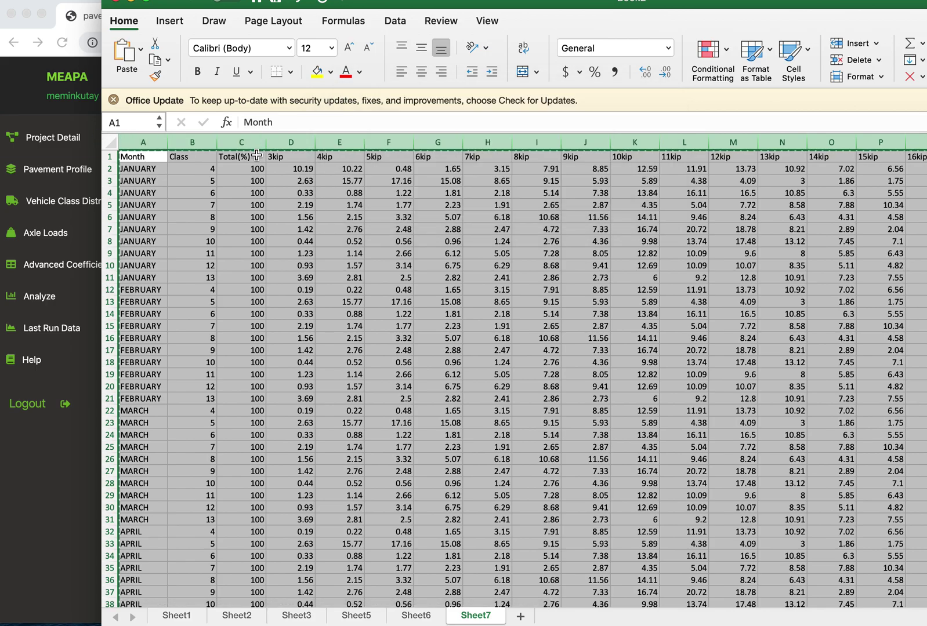
Step: Switch to MEAPA in the browser, replace the entire single axle load table with the copied data and save
key(super+Tab)
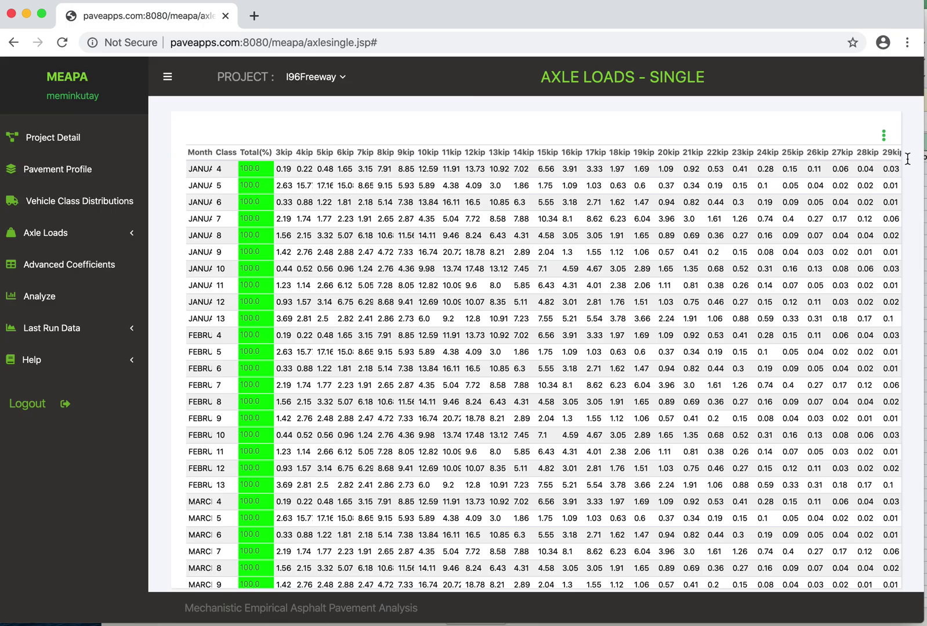
click(883, 136)
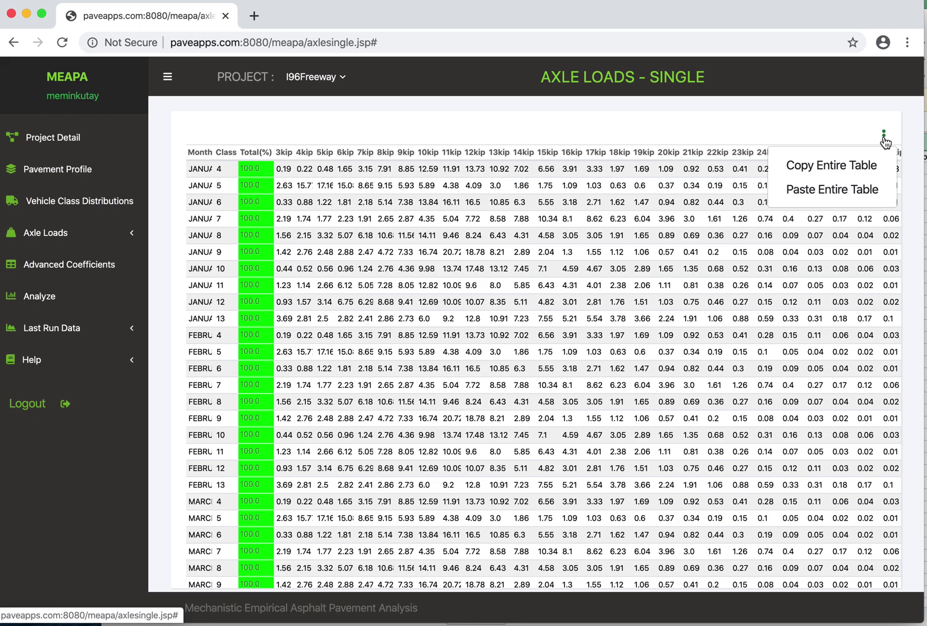
click(852, 189)
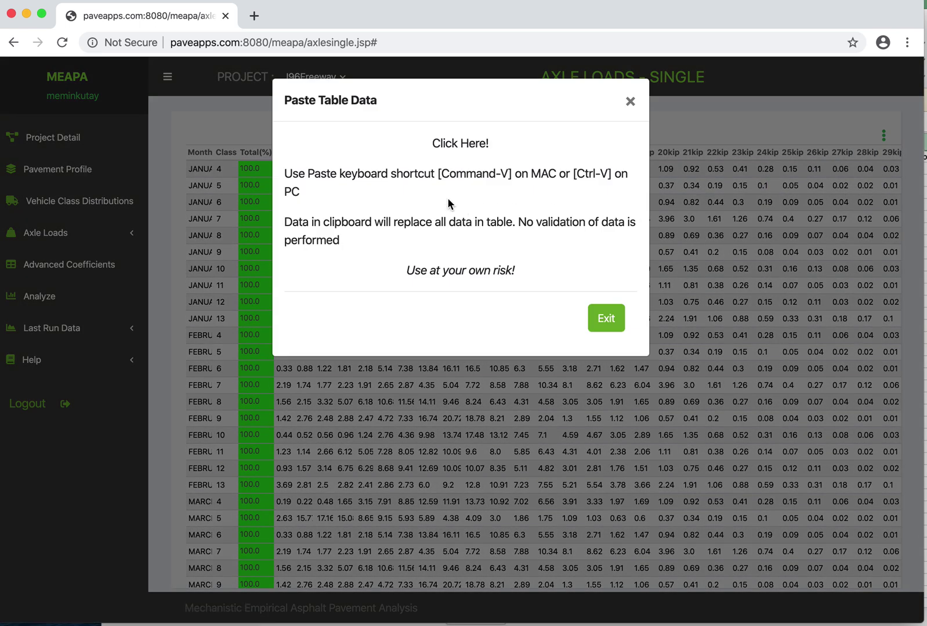
key(super+v)
click(605, 318)
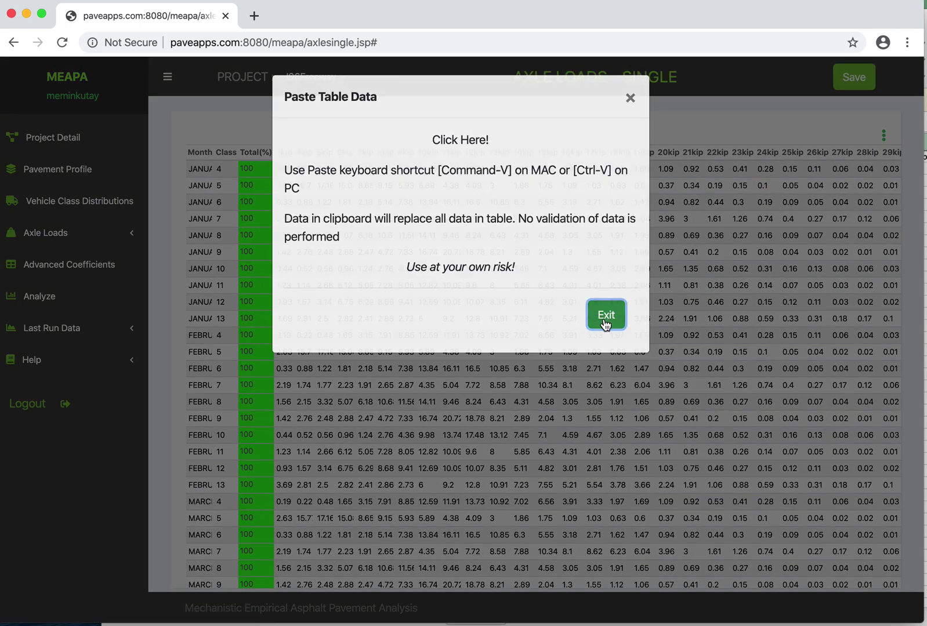
click(852, 78)
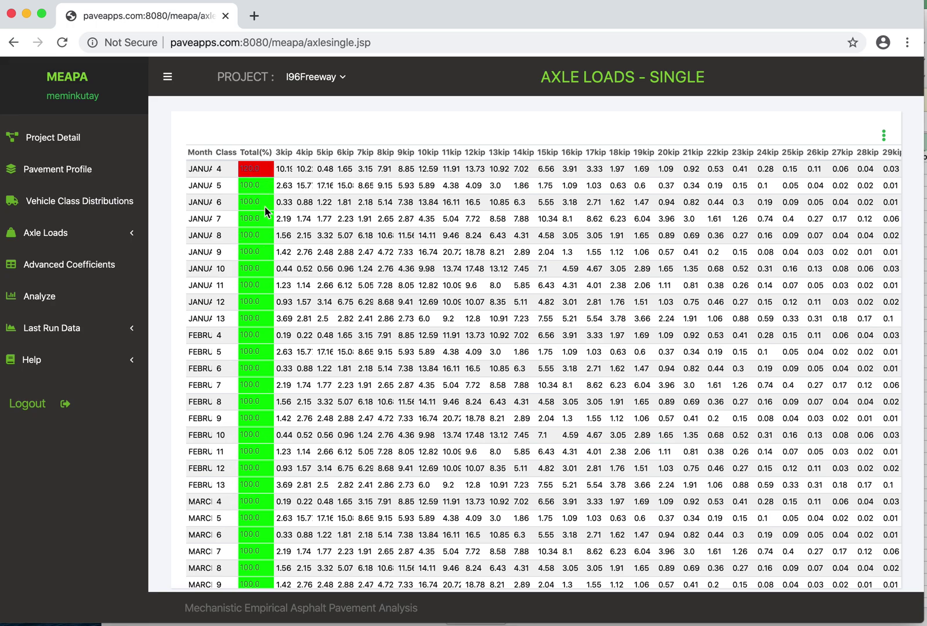
Step: Set the January class 4 values to 0.19 for 3kip and 0.22 for 4kip, and save the table
click(288, 174)
key(BackSpace)
click(302, 169)
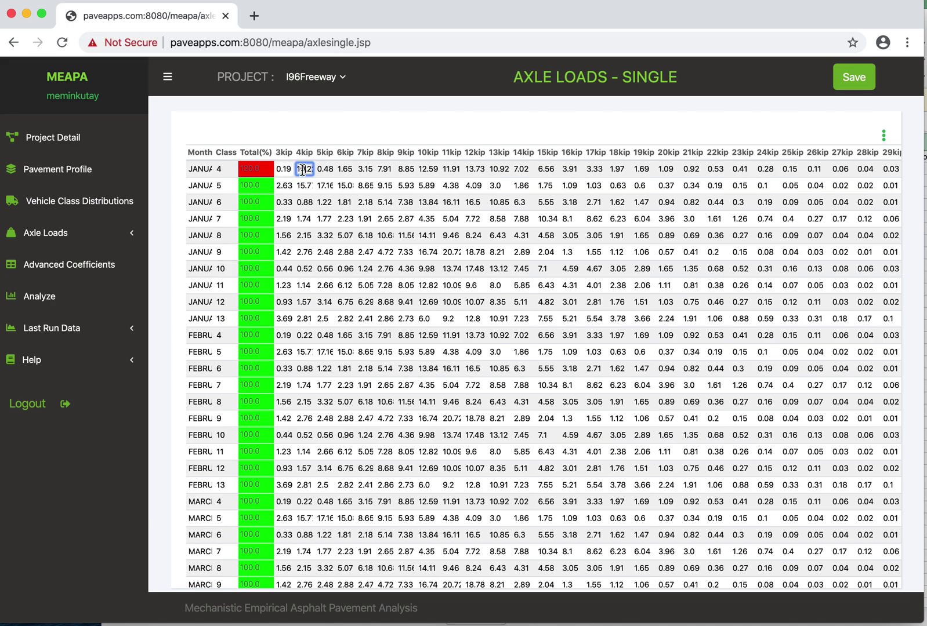
click(847, 78)
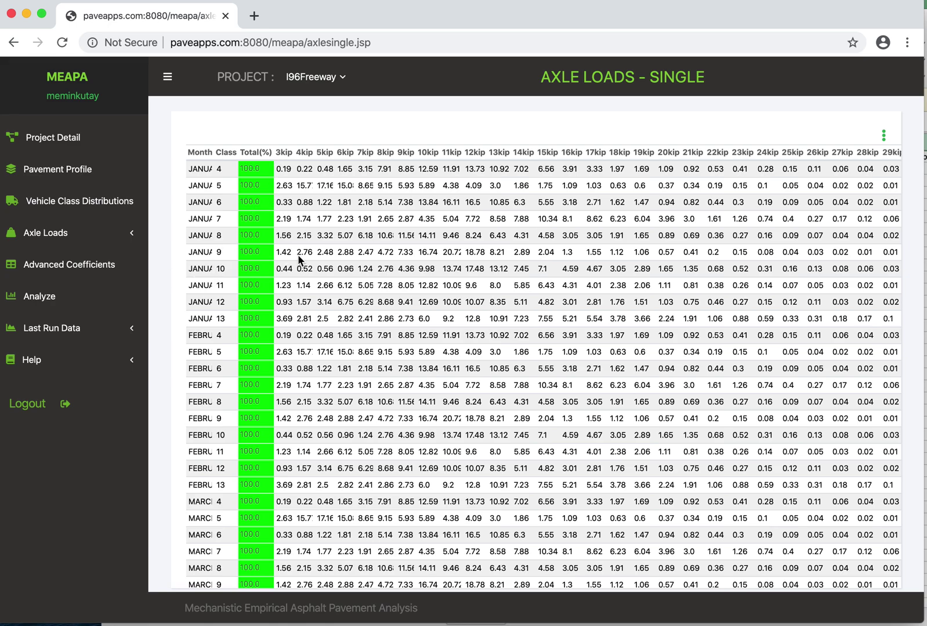
Step: Examine the Tandem axle load table across the months and vehicle classes
click(70, 238)
click(45, 299)
scroll(452, 319, down, 15)
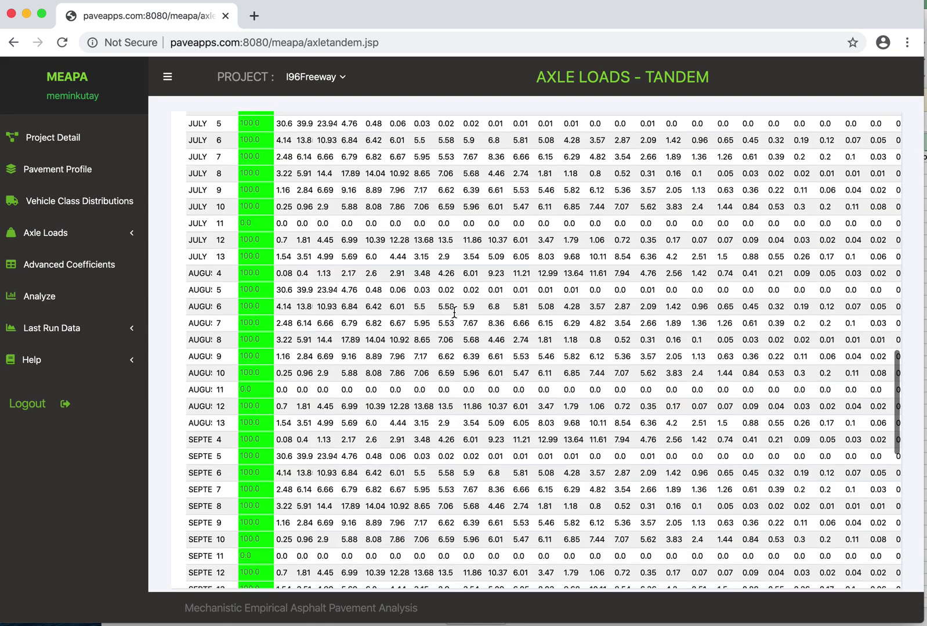
scroll(454, 312, down, 8)
scroll(454, 312, up, 20)
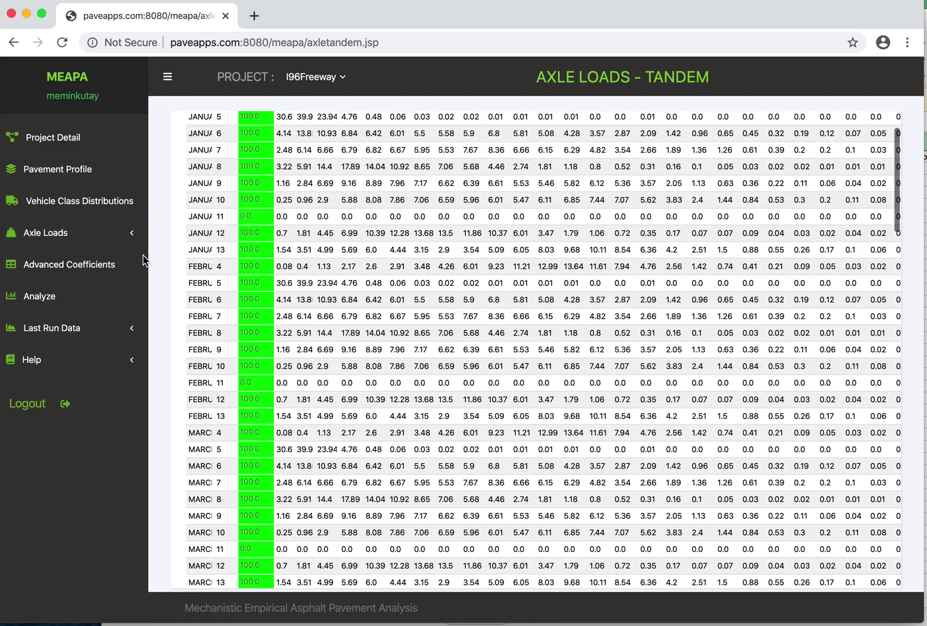
Step: Examine the Tridem axle load table and the full length of the Quad axle load table
click(76, 246)
click(47, 332)
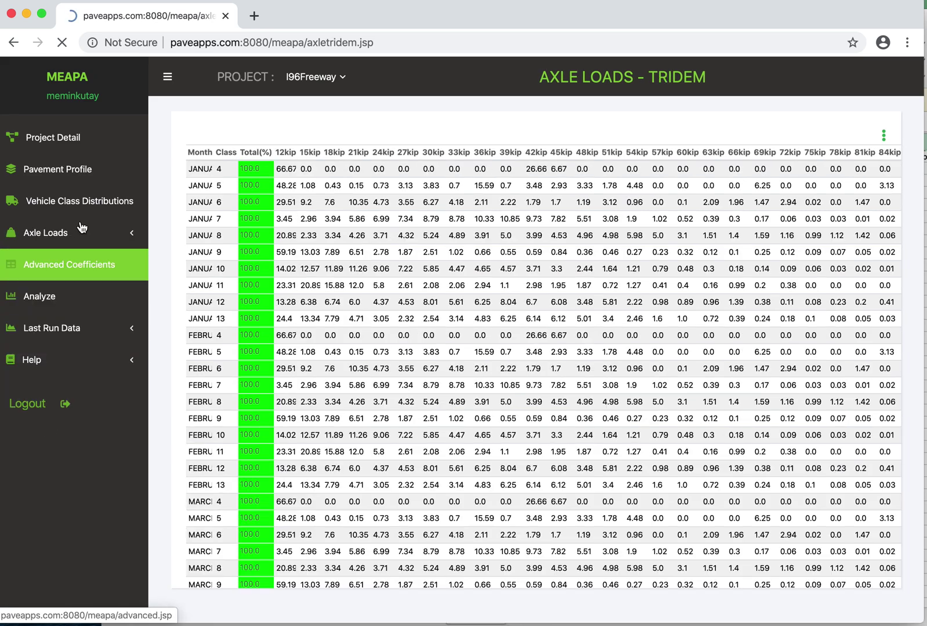
click(62, 232)
click(55, 366)
scroll(409, 296, down, 15)
scroll(409, 297, up, 15)
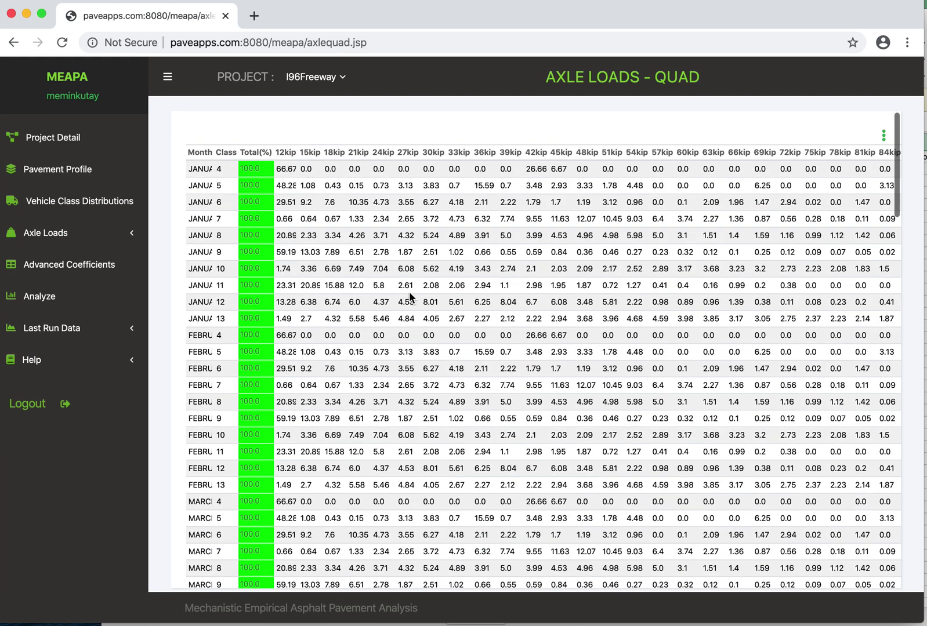
Step: Return to the Single axle load table and display its options for copying and pasting the entire table
click(884, 135)
click(200, 301)
click(40, 242)
click(35, 267)
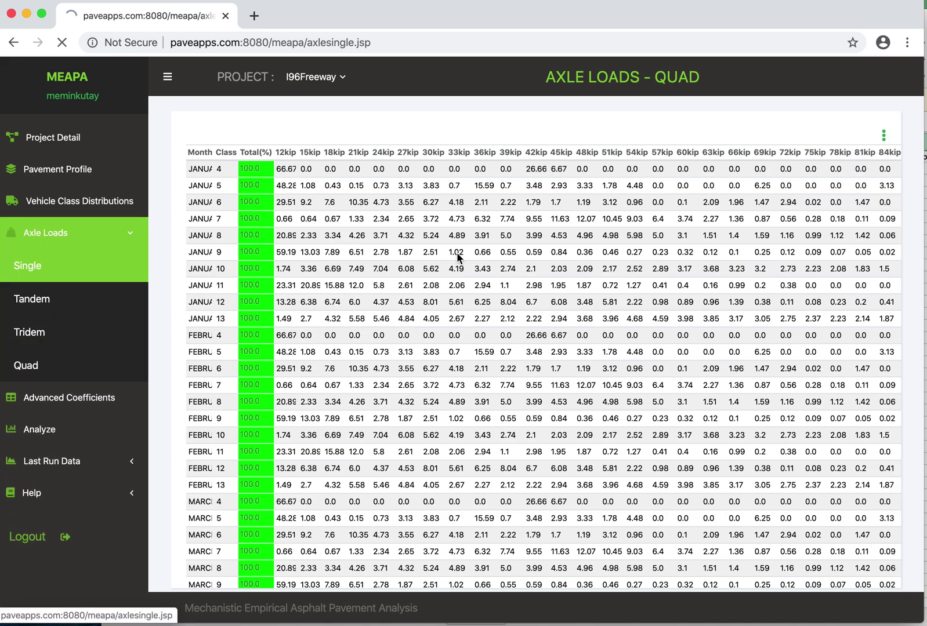
click(883, 136)
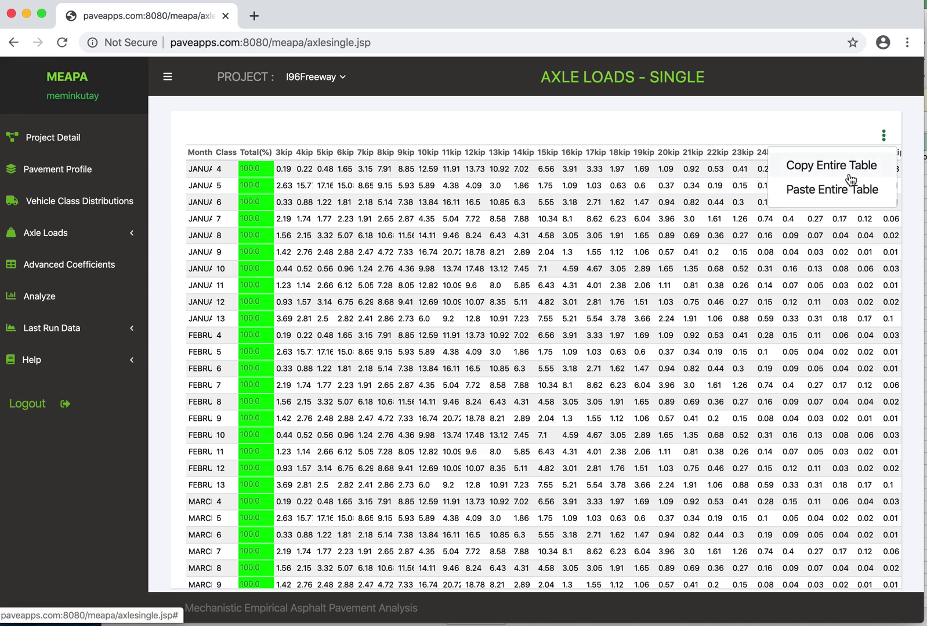
Step: Open the Tandem axle load table and copy the entire table
click(107, 234)
click(66, 296)
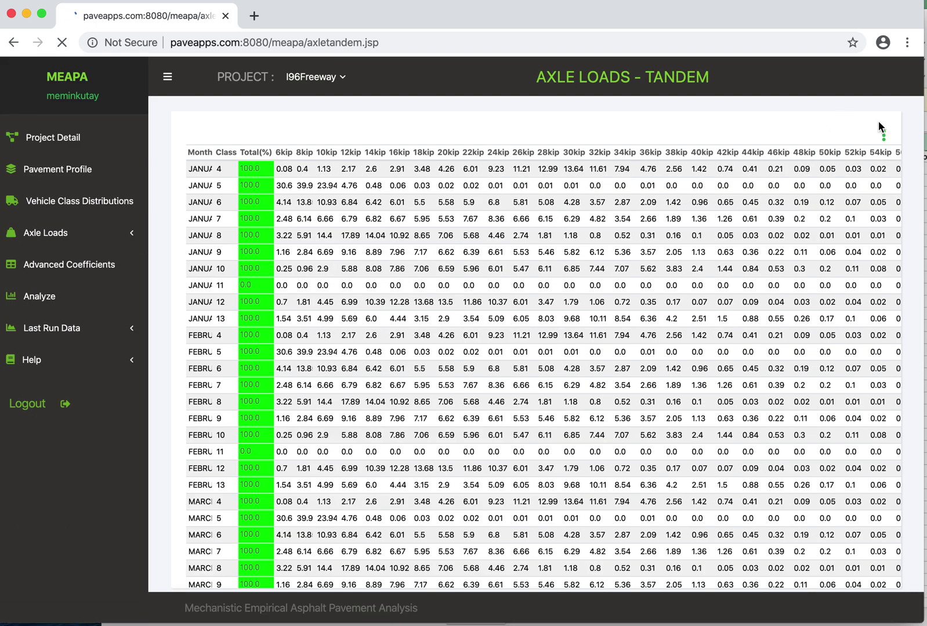
click(884, 135)
click(818, 169)
Step: Switch to Excel and paste the copied tandem table into a new sheet starting at A1
key(super+Tab)
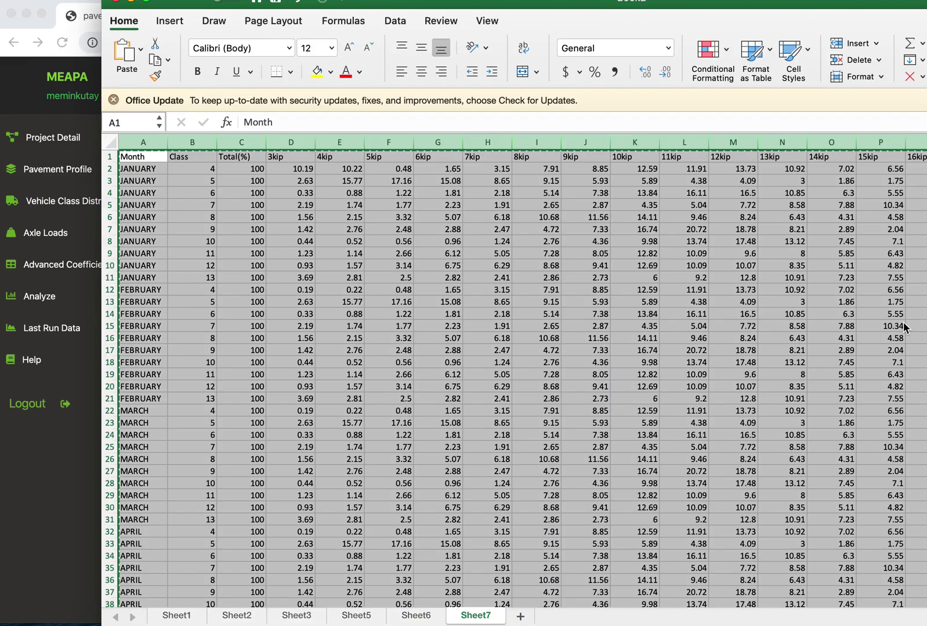
click(522, 617)
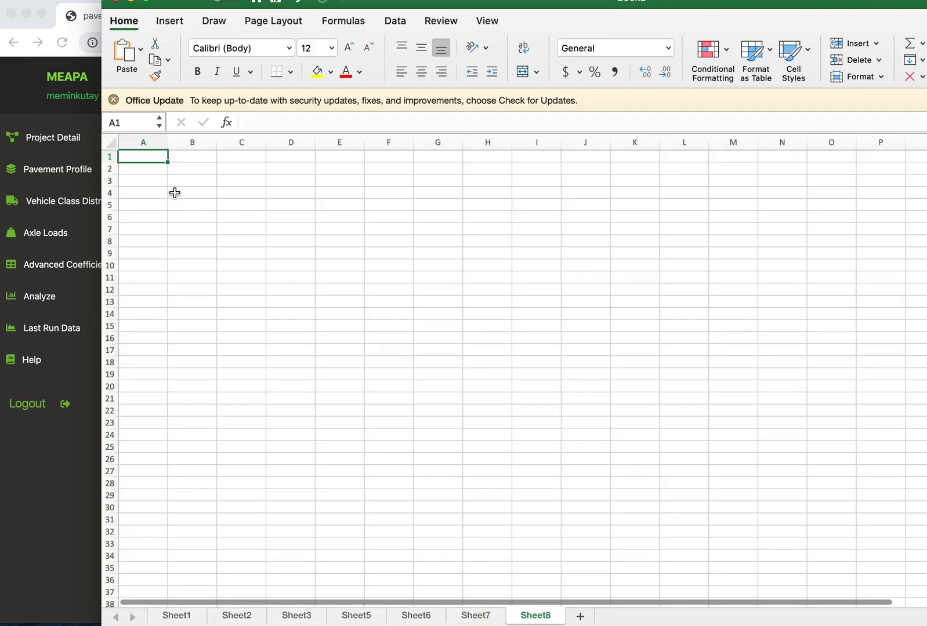
key(cmd+v)
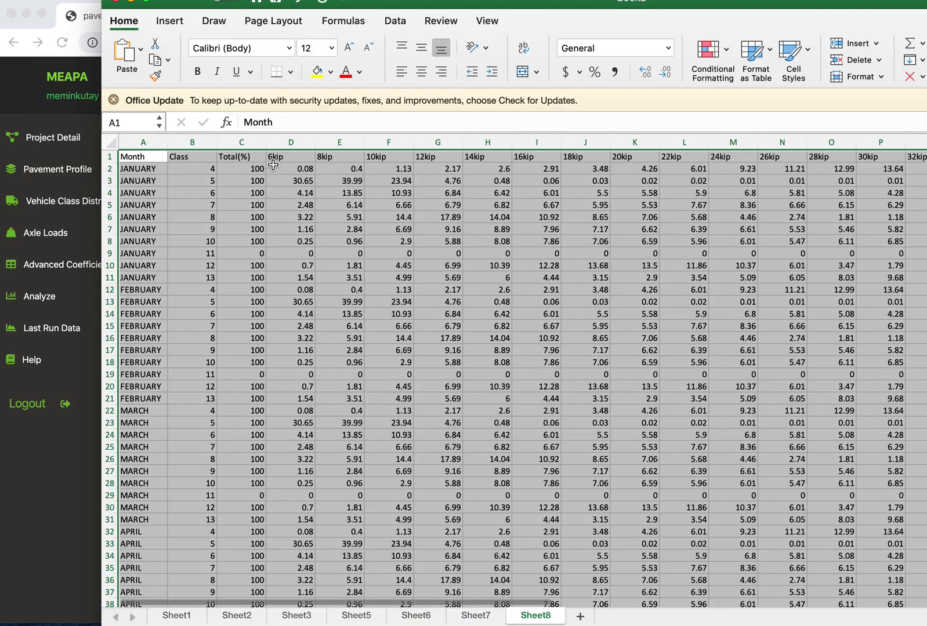
Step: Add filters to the header row and filter the Month column to show only AUGUST
click(195, 158)
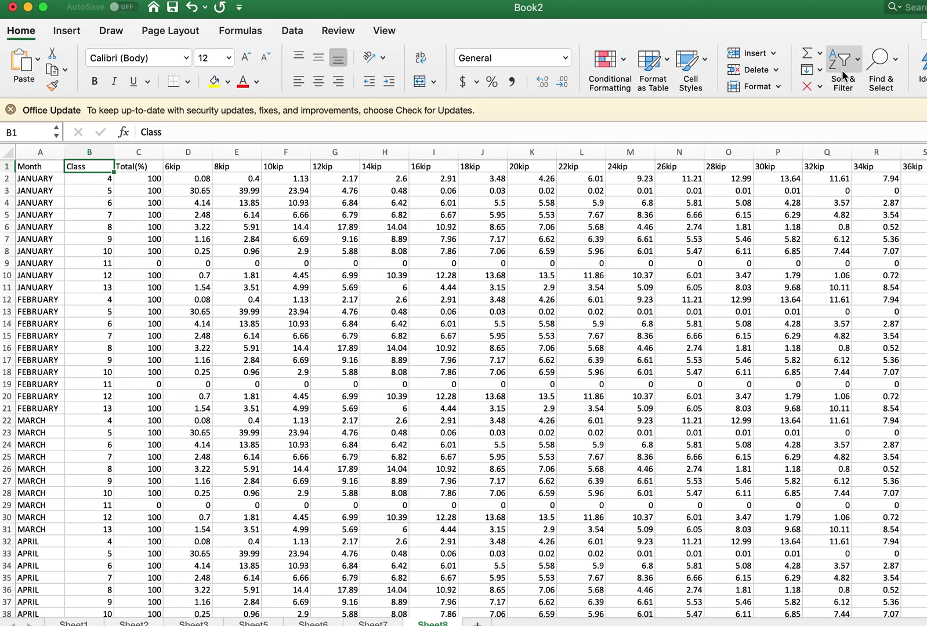
click(843, 74)
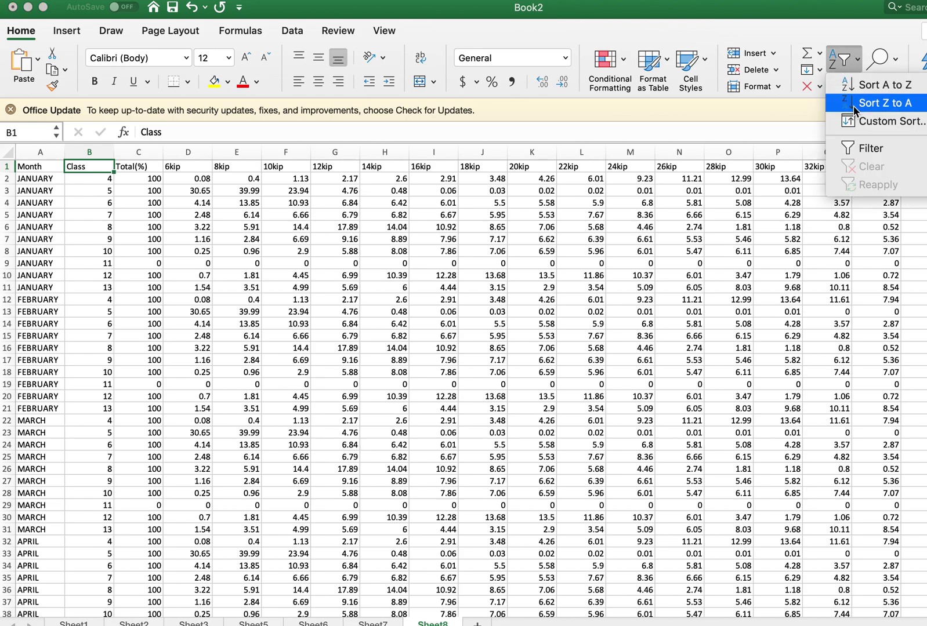
click(870, 148)
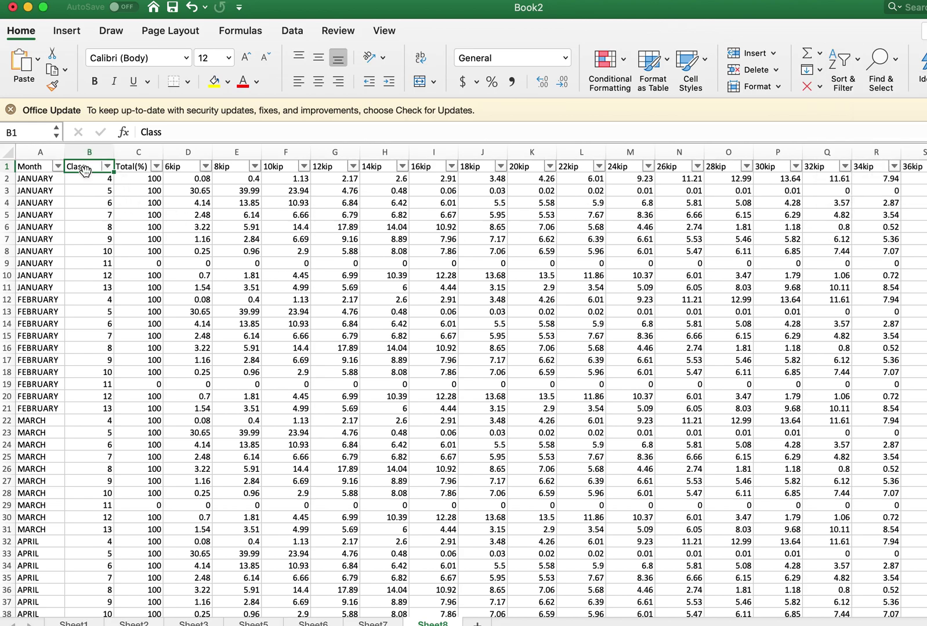
click(58, 167)
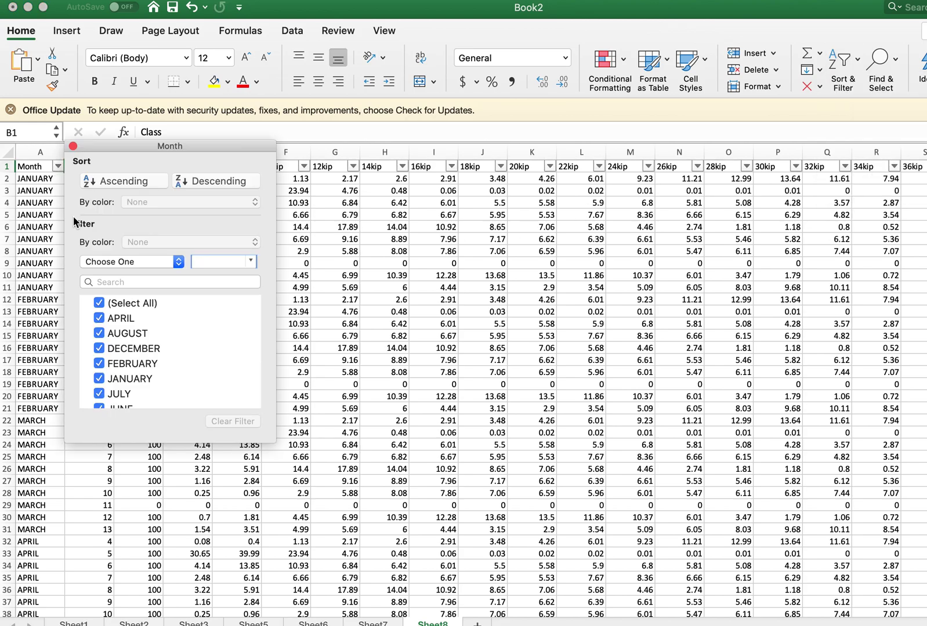
click(99, 303)
click(99, 333)
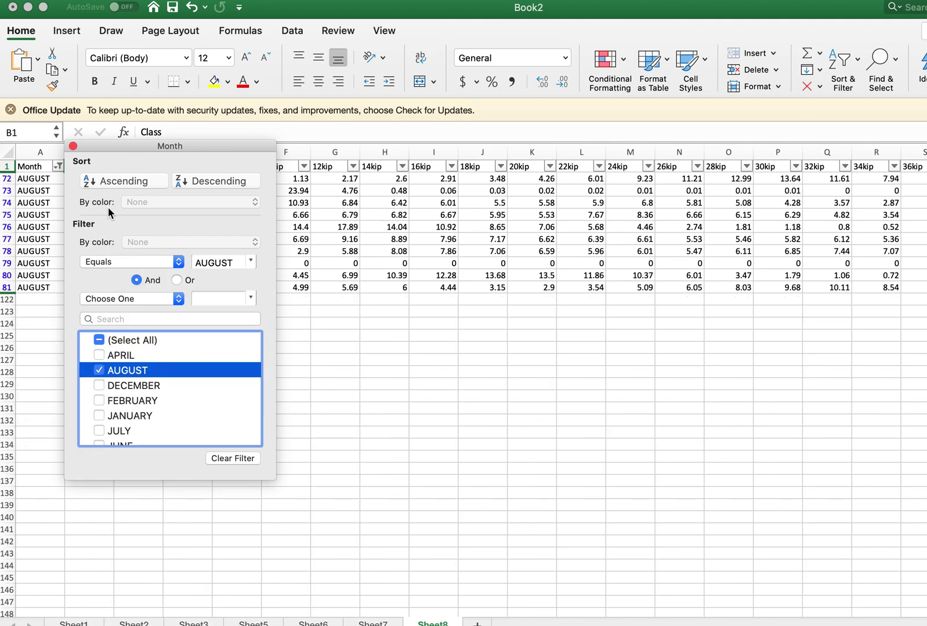
click(73, 146)
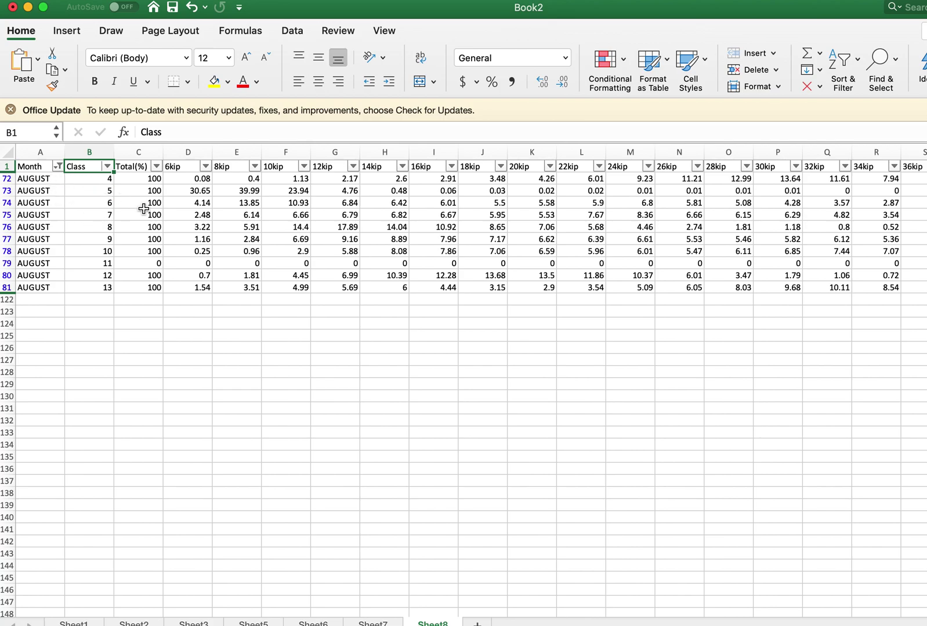
Step: Insert a scatter chart with smooth lines and markers from the August load data, D1:AP81 including headers, and enlarge it
drag(190, 168, 632, 288)
key(super+shift+Right)
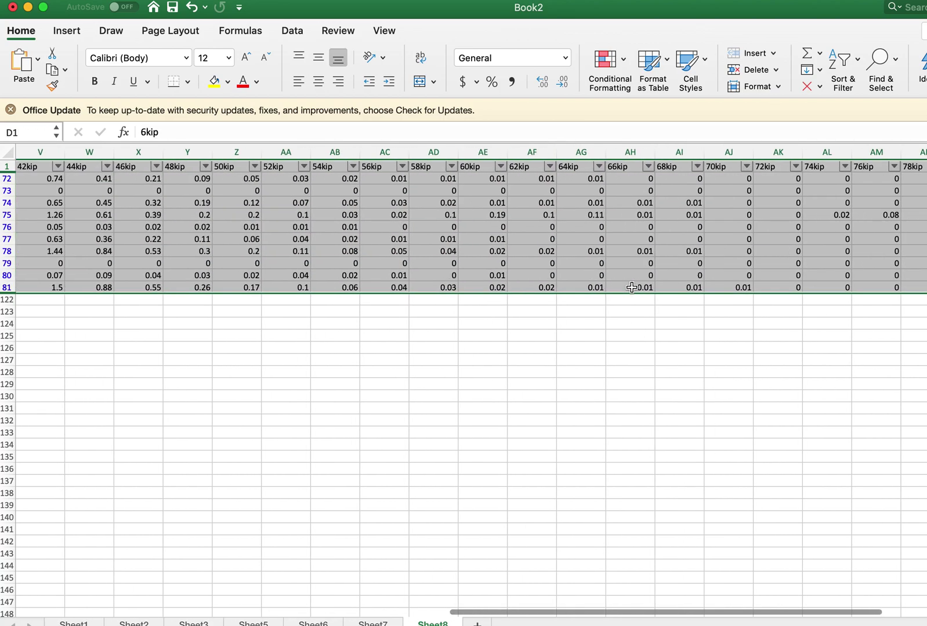
click(67, 31)
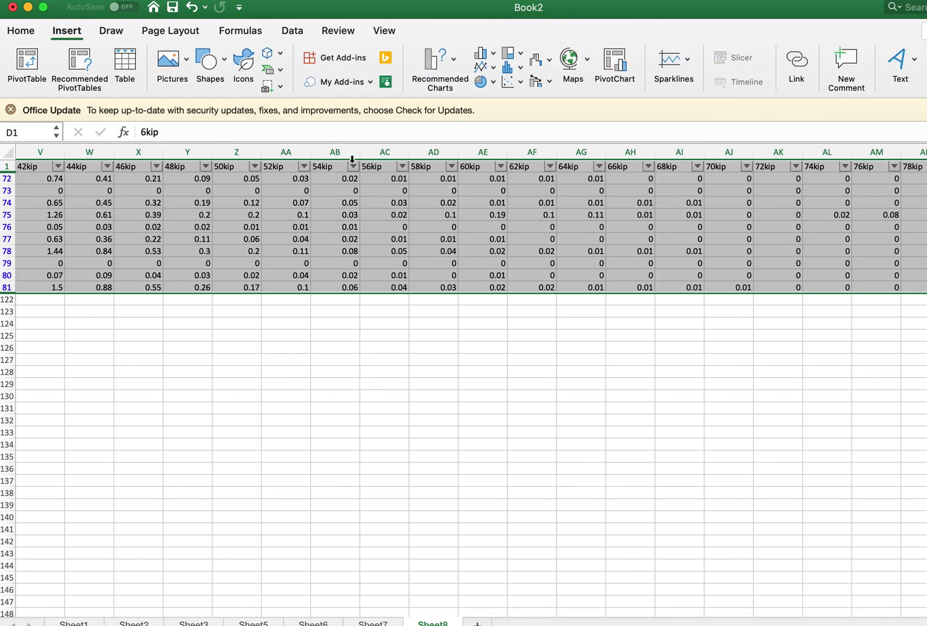
click(510, 82)
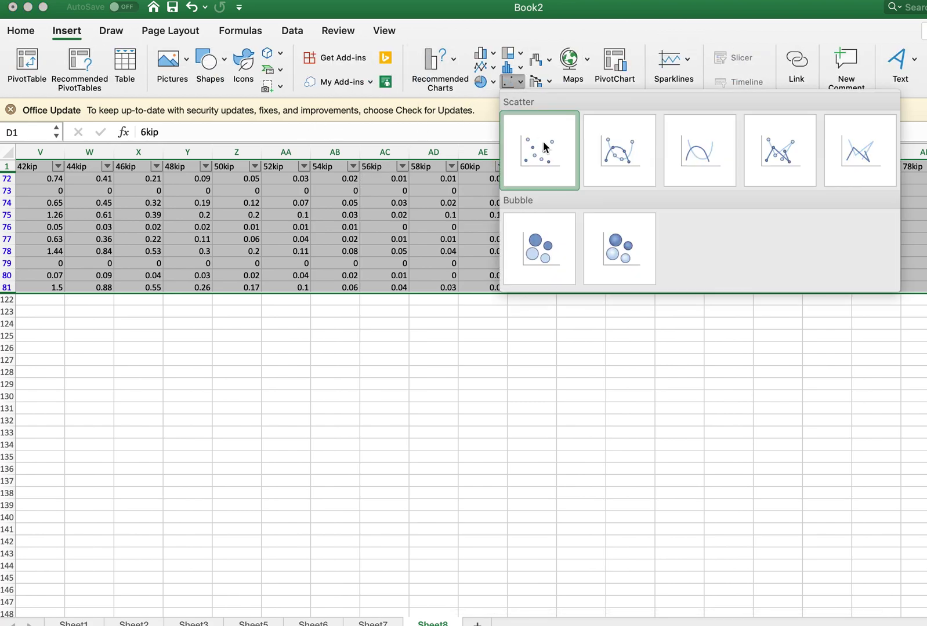
click(619, 151)
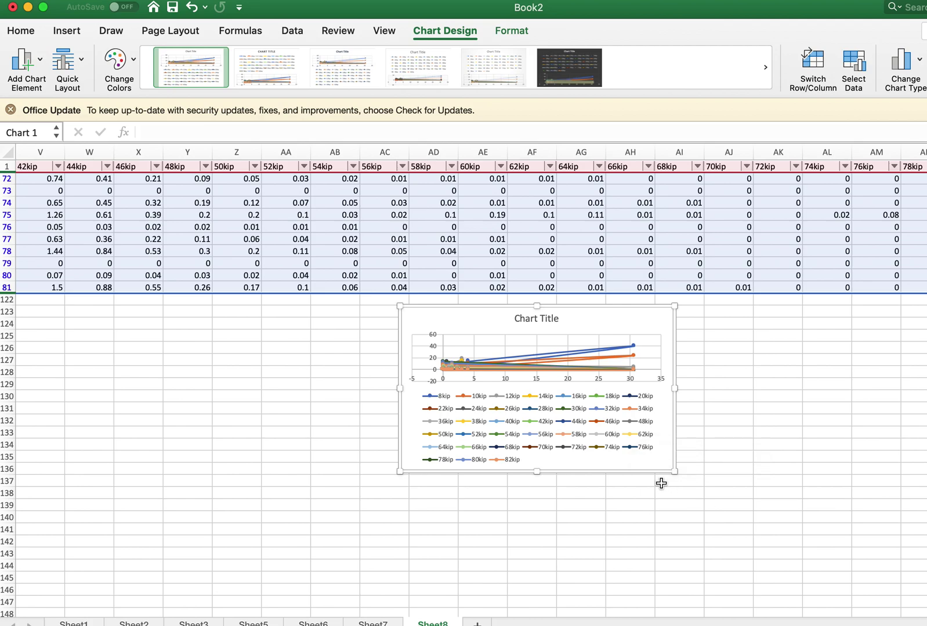
drag(673, 471, 705, 601)
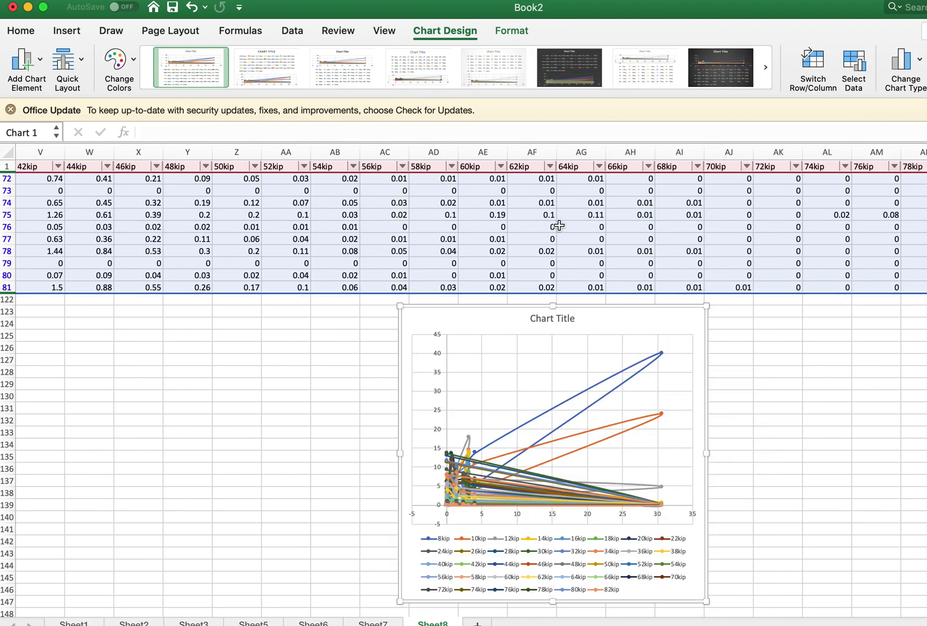
Step: Switch the rows and columns in the chart's data source so each vehicle class becomes a series
right_click(474, 328)
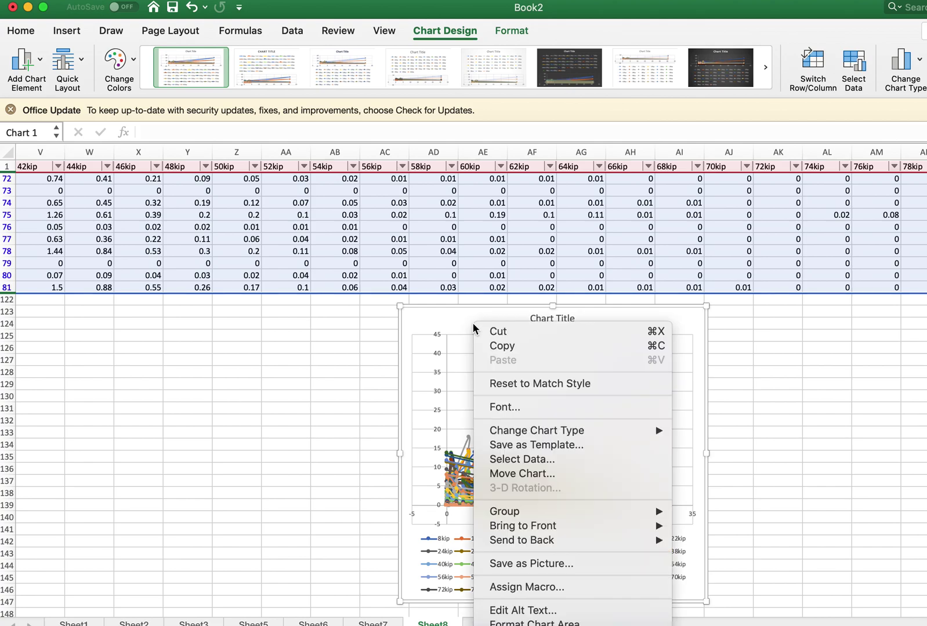
click(573, 459)
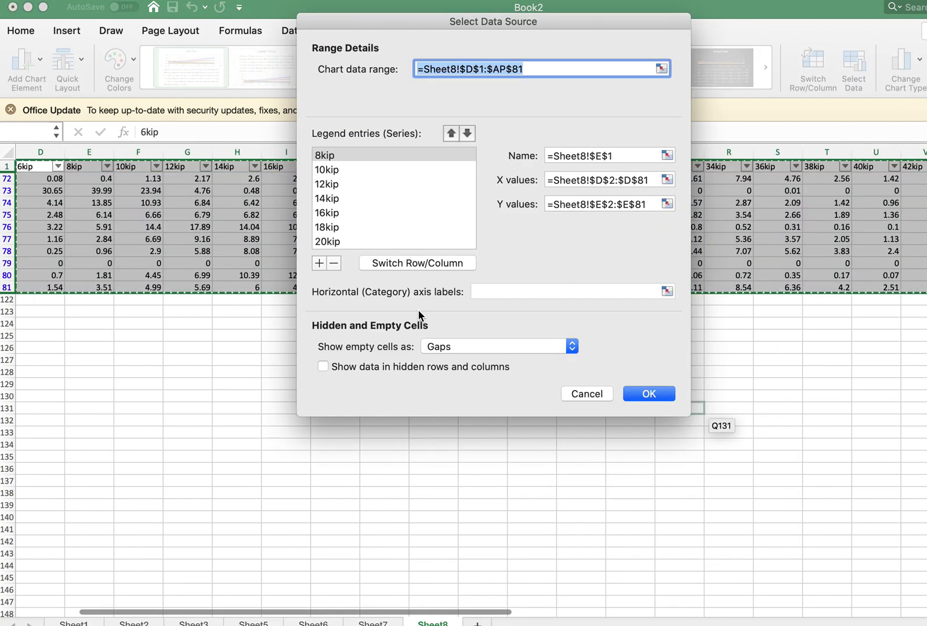
click(434, 262)
click(646, 395)
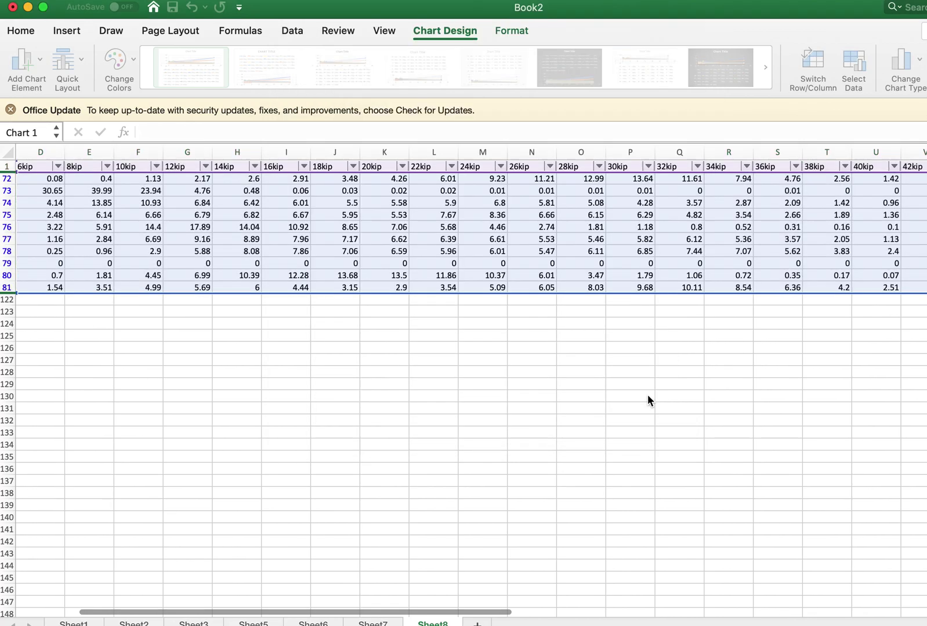
Step: Move the chart below the August rows and enlarge it to span about columns W to AJ
drag(600, 527, 926, 311)
drag(470, 593, 171, 565)
drag(456, 574, 782, 605)
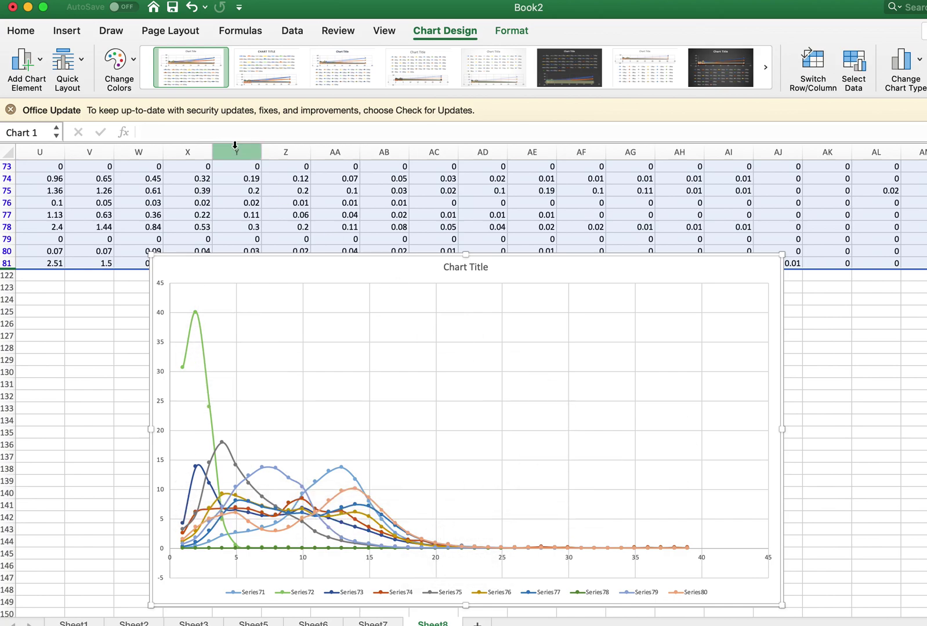
Step: Close the Excel workbook and look through the months of the Tandem axle load table in MEAPA
click(13, 8)
click(337, 221)
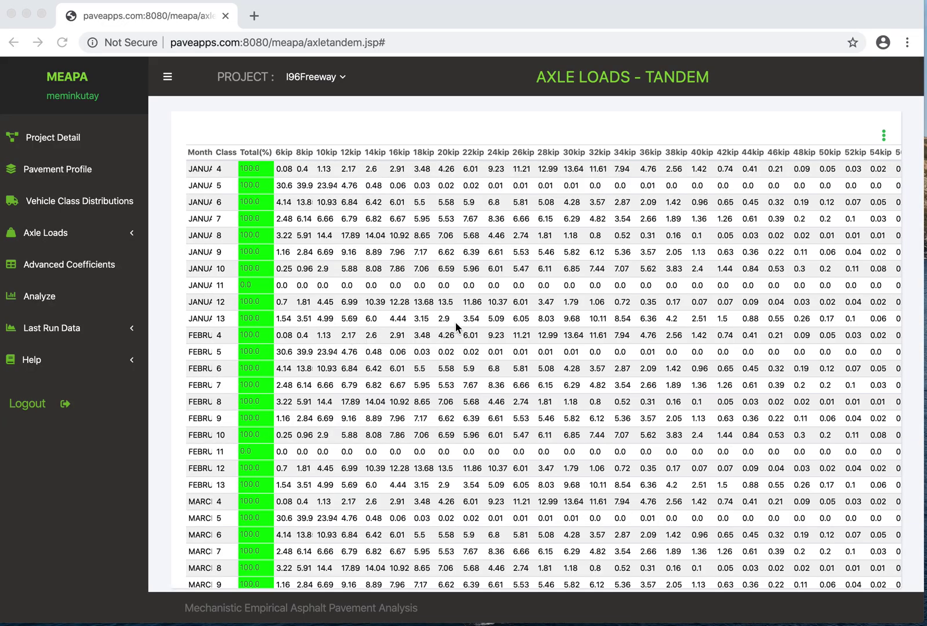
scroll(454, 323, down, 20)
scroll(464, 318, up, 15)
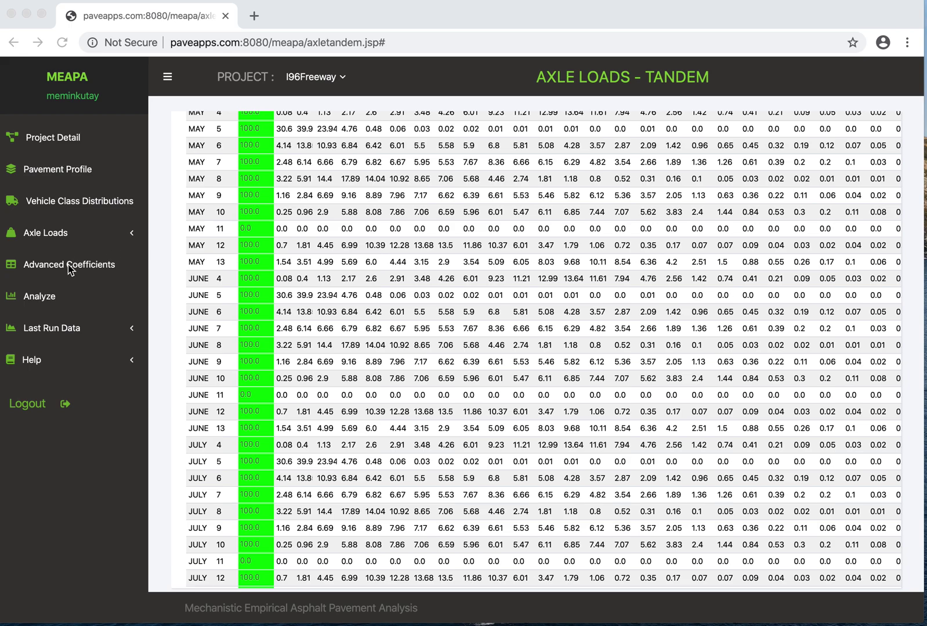
Step: Open the Advanced Coefficients and examine the axle spacings, tire spacing and pressure, wheel wander, initial IRI and climate type fields
click(85, 272)
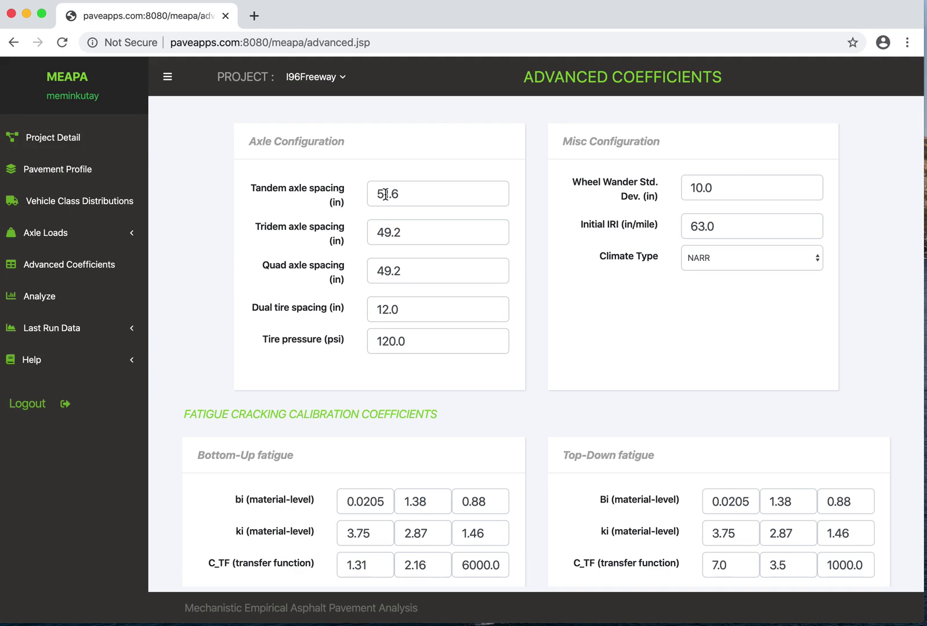
click(406, 195)
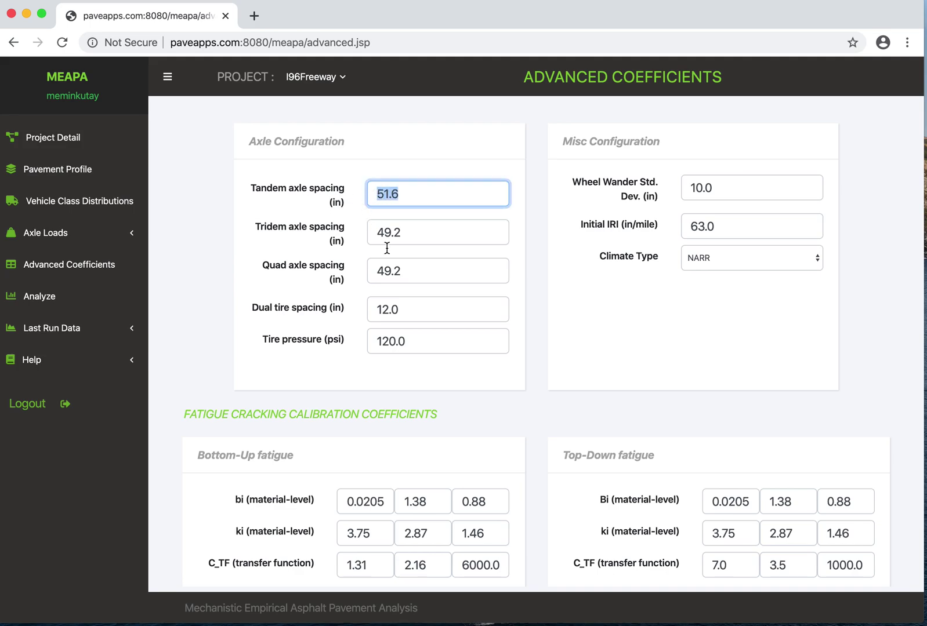
drag(406, 233, 355, 231)
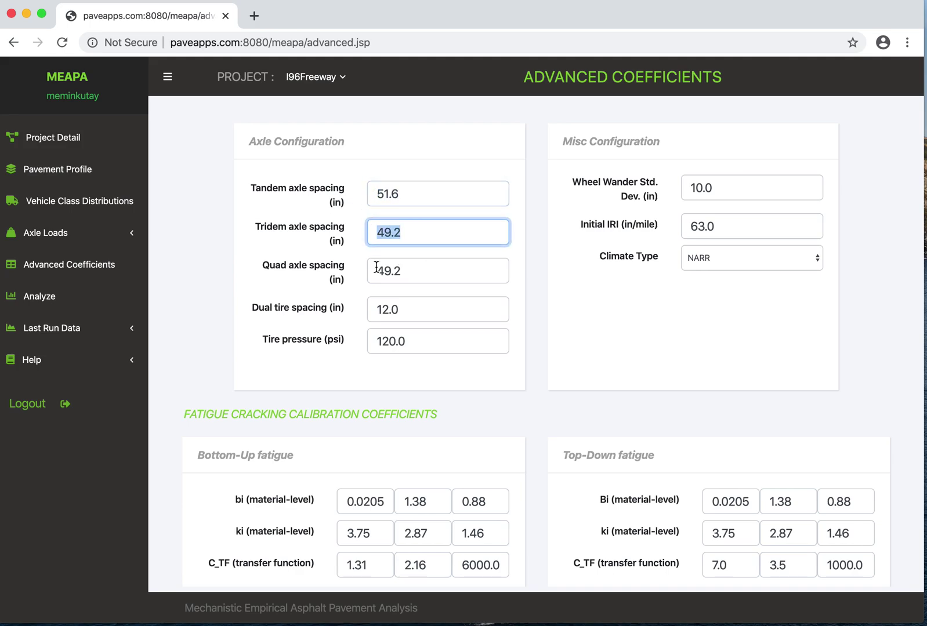
drag(417, 271, 363, 277)
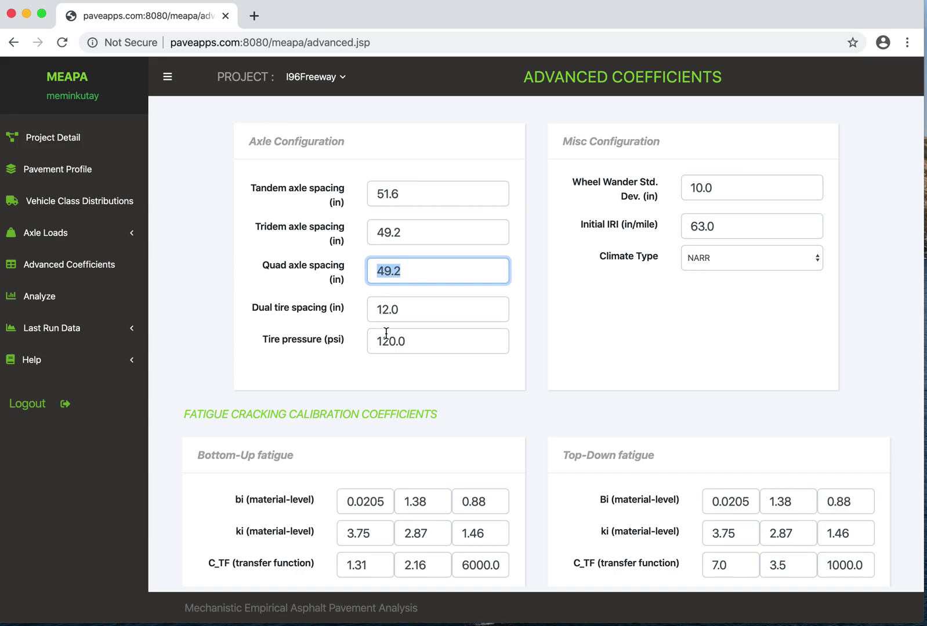
drag(409, 320, 358, 311)
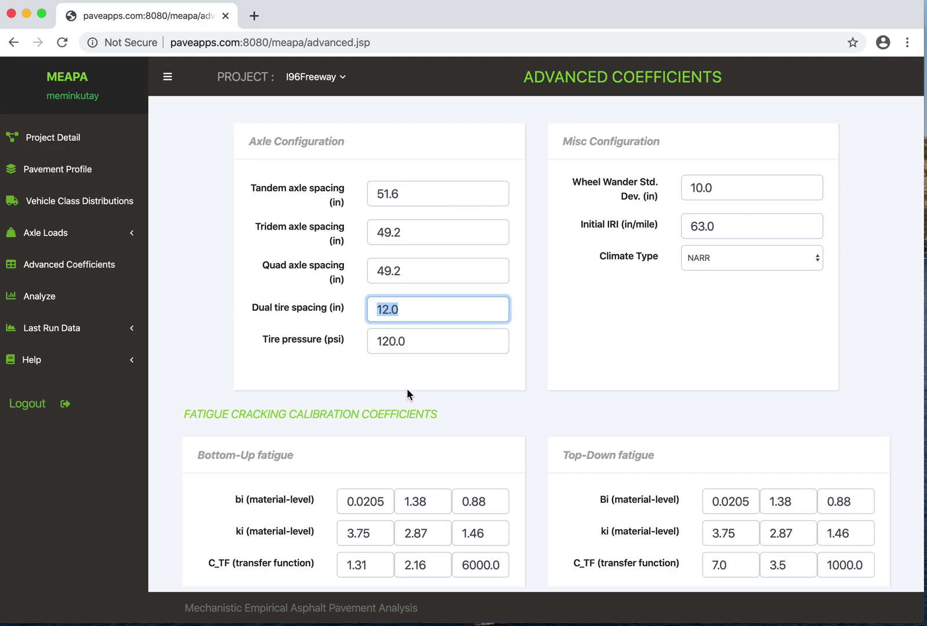
key(Tab)
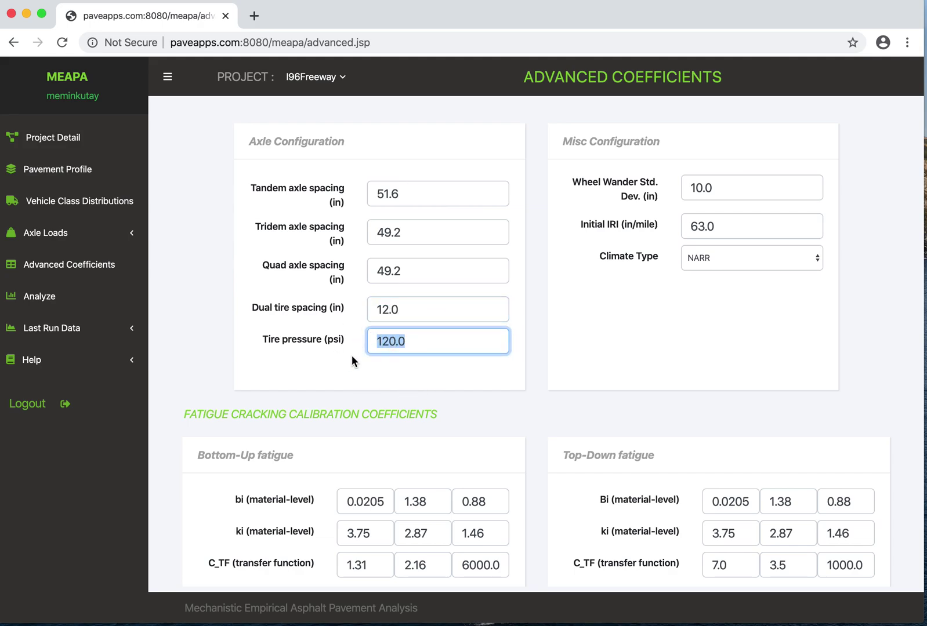
click(715, 190)
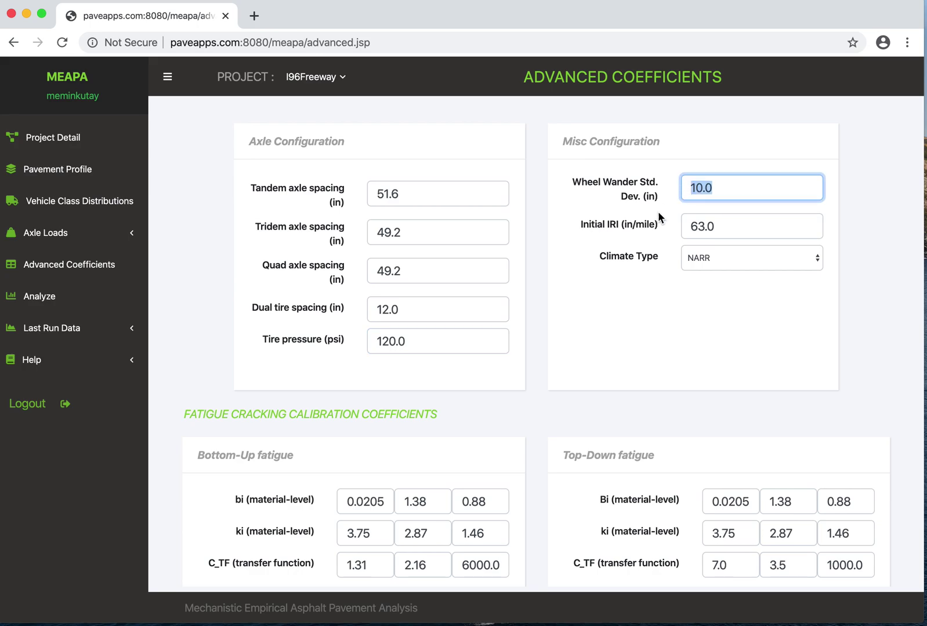
click(746, 231)
click(745, 262)
click(744, 260)
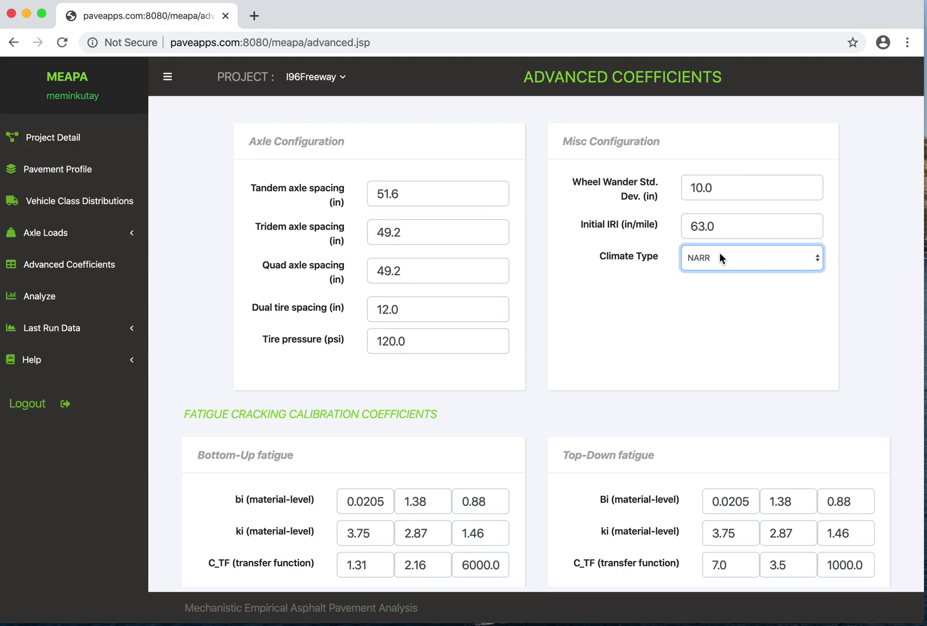
Step: Set the wheel wander standard deviation to 2 in and save the advanced coefficients
drag(721, 188, 653, 215)
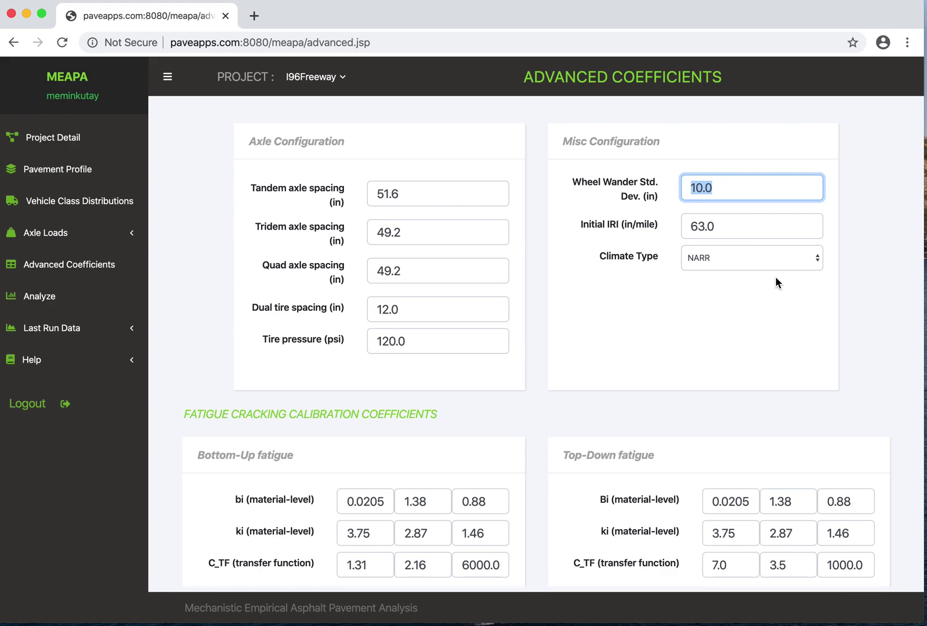
key(BackSpace)
text(2)
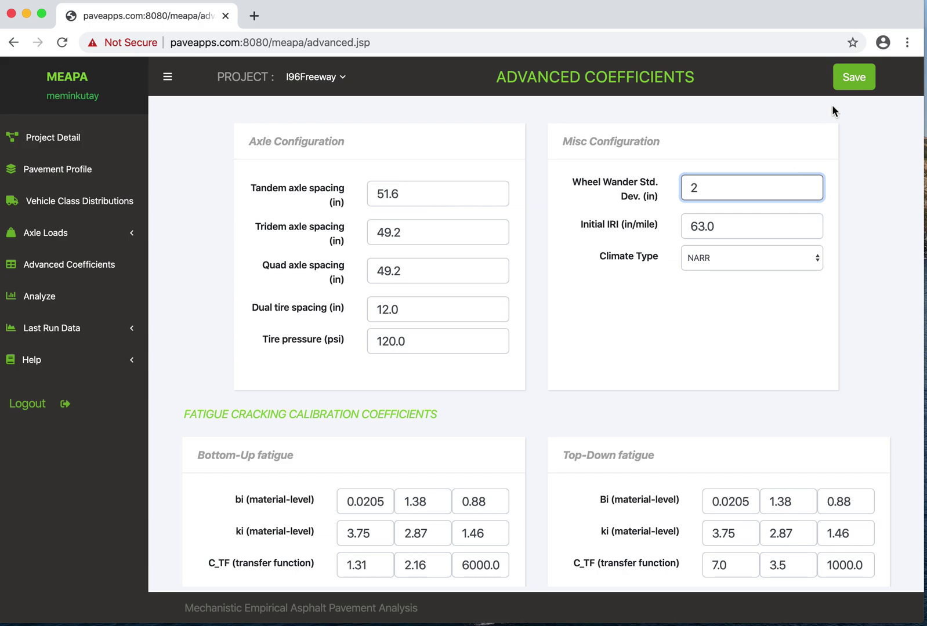
click(852, 80)
Step: Check the wheel wander value and examine the layer rutting, thermal cracking, CSM and IRI coefficients
click(696, 189)
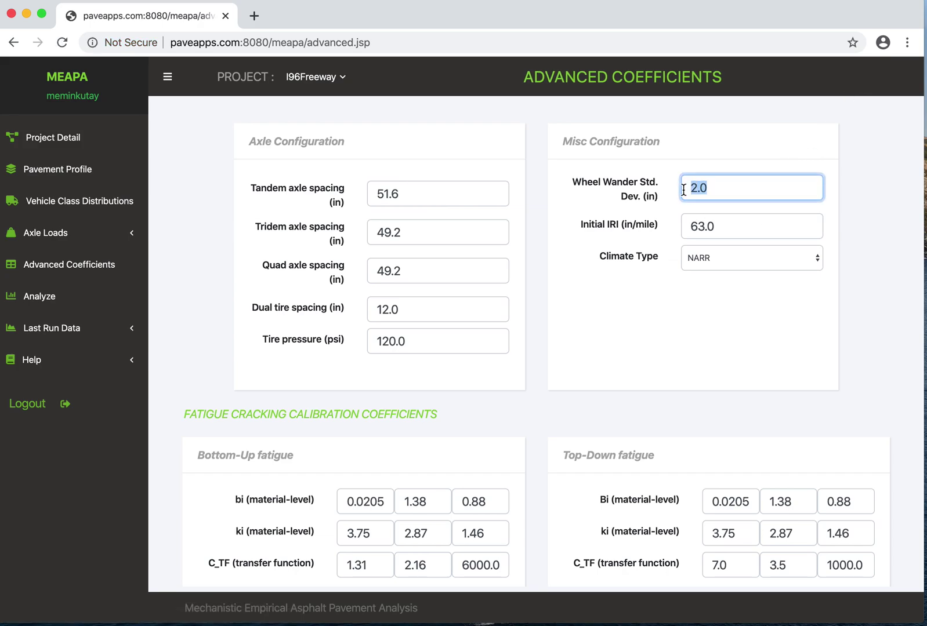
scroll(664, 226, down, 5)
scroll(662, 232, down, 2)
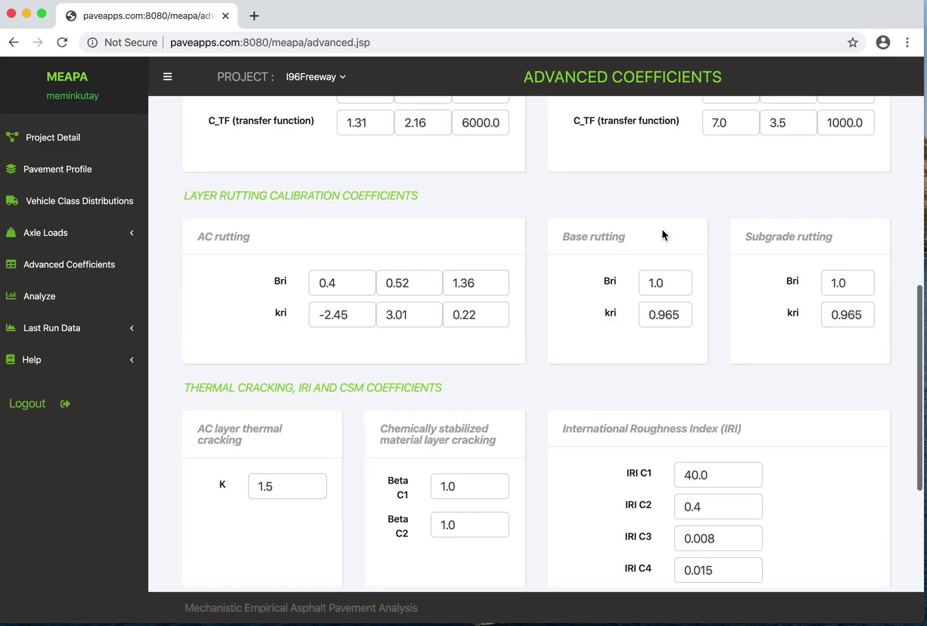
Step: Examine the bottom-up and top-down fatigue cracking calibration coefficients in the advanced coefficients
scroll(663, 232, up, 4)
scroll(340, 211, up, 2)
scroll(341, 215, up, 2)
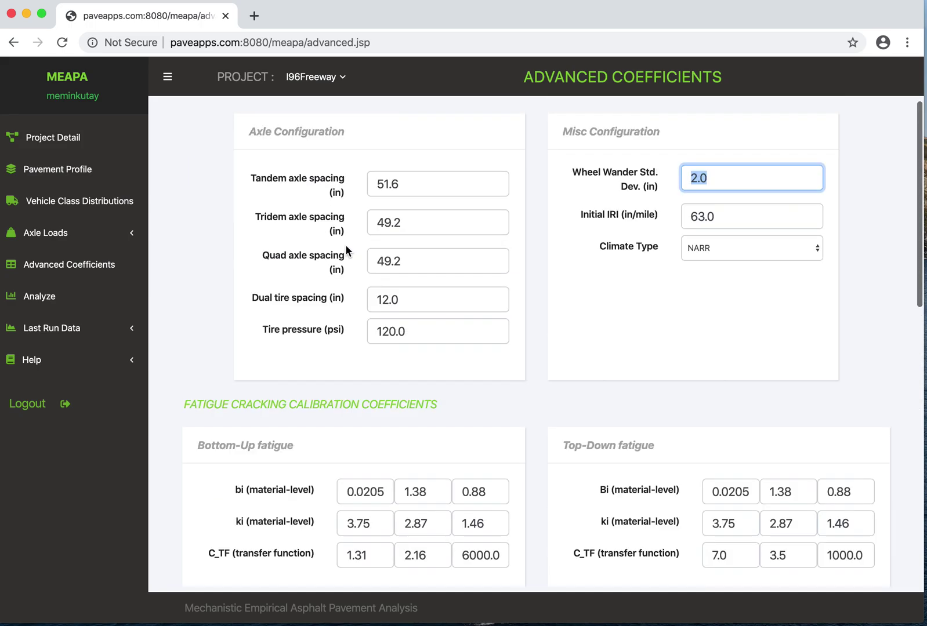
scroll(385, 292, down, 5)
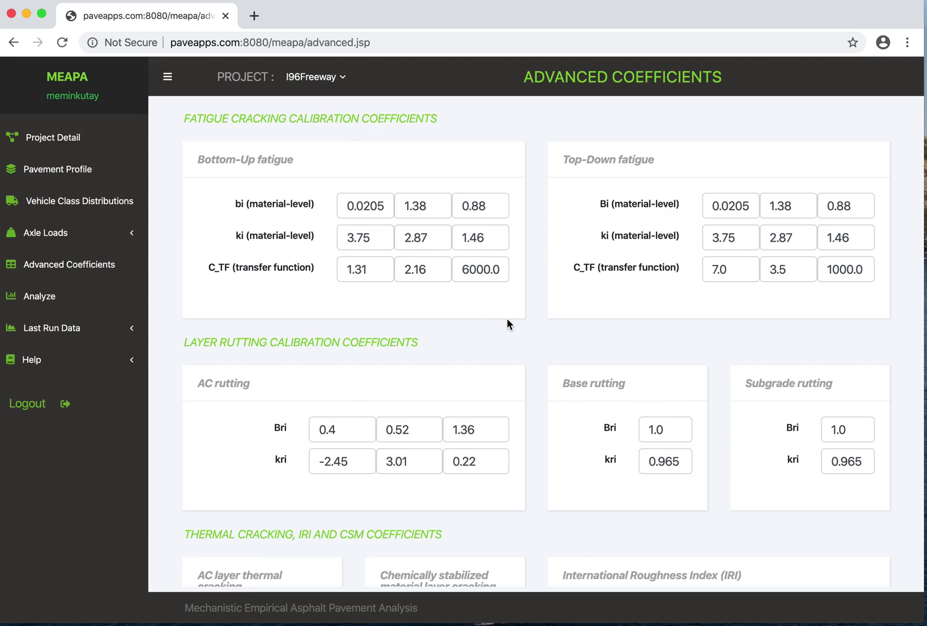
Step: Open the MEAPA documentation and find the bottom-up fatigue cracking transfer function, equation 105 on page 63
click(62, 360)
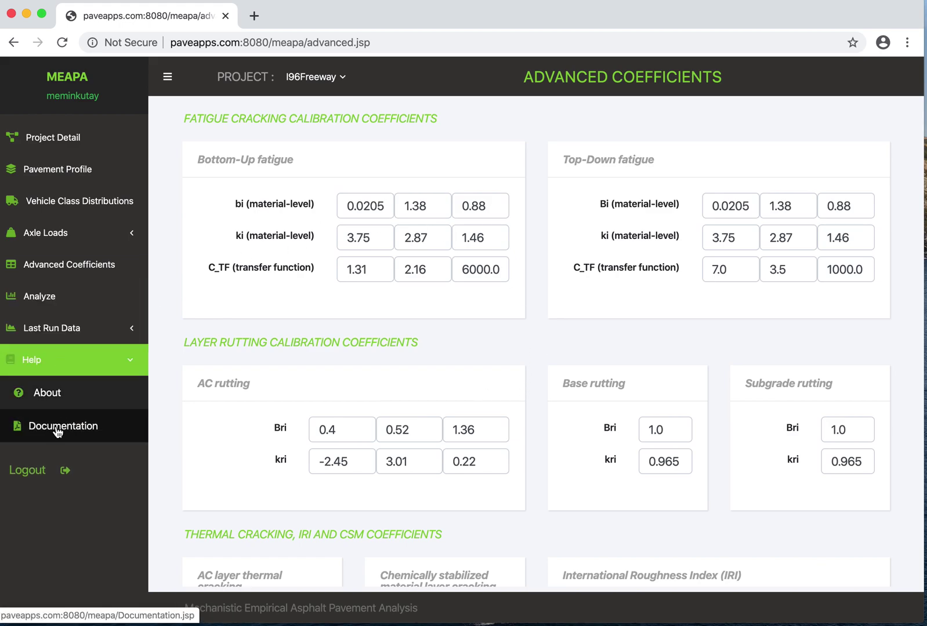
click(57, 432)
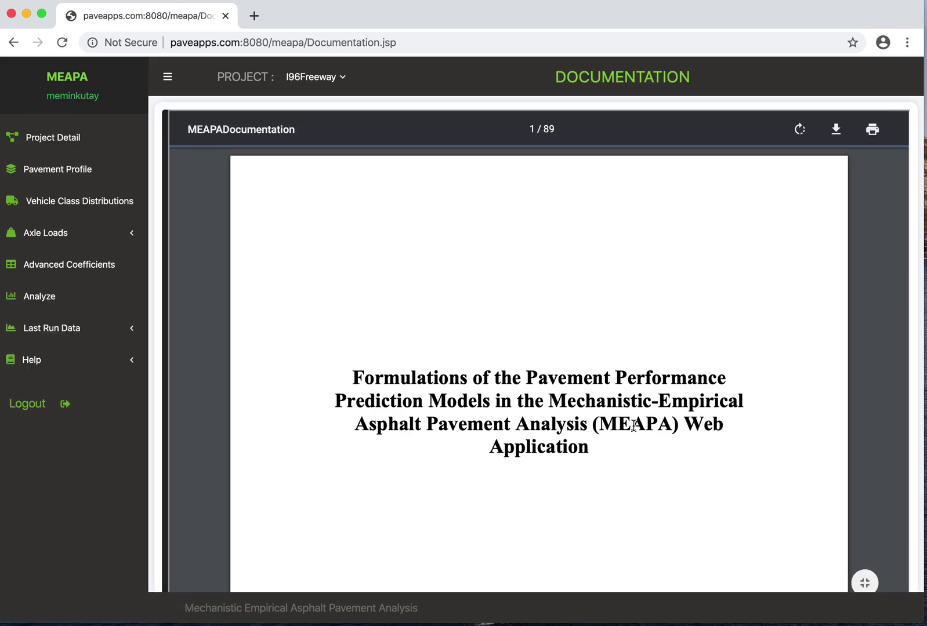
scroll(824, 364, down, 6)
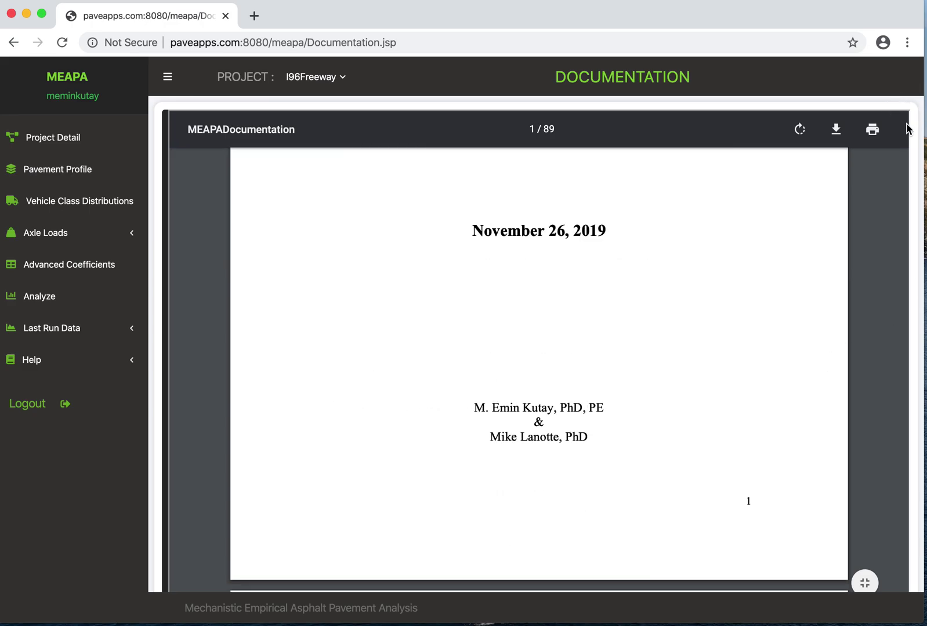
drag(904, 128, 880, 522)
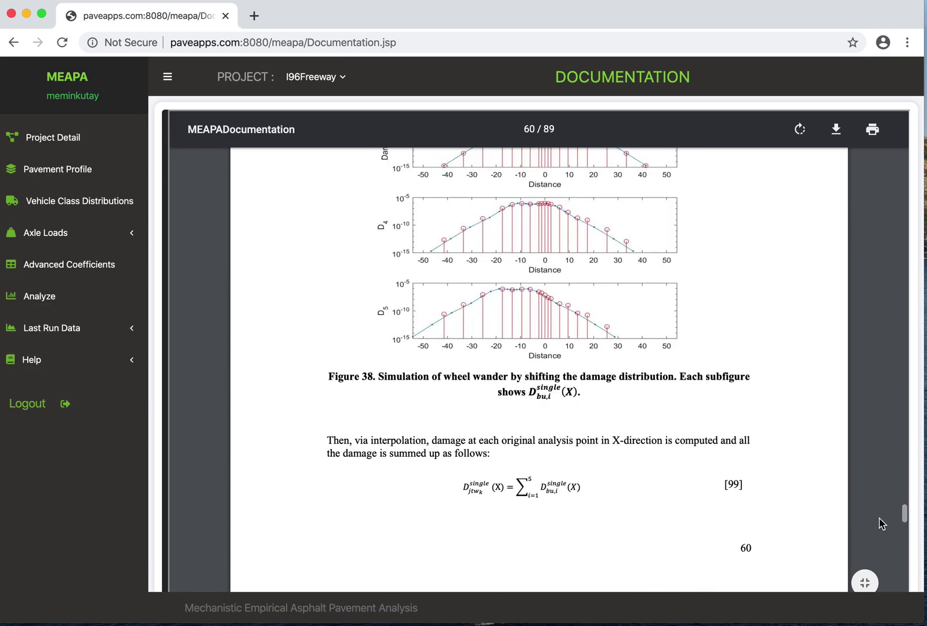
scroll(605, 425, down, 10)
scroll(605, 425, down, 10)
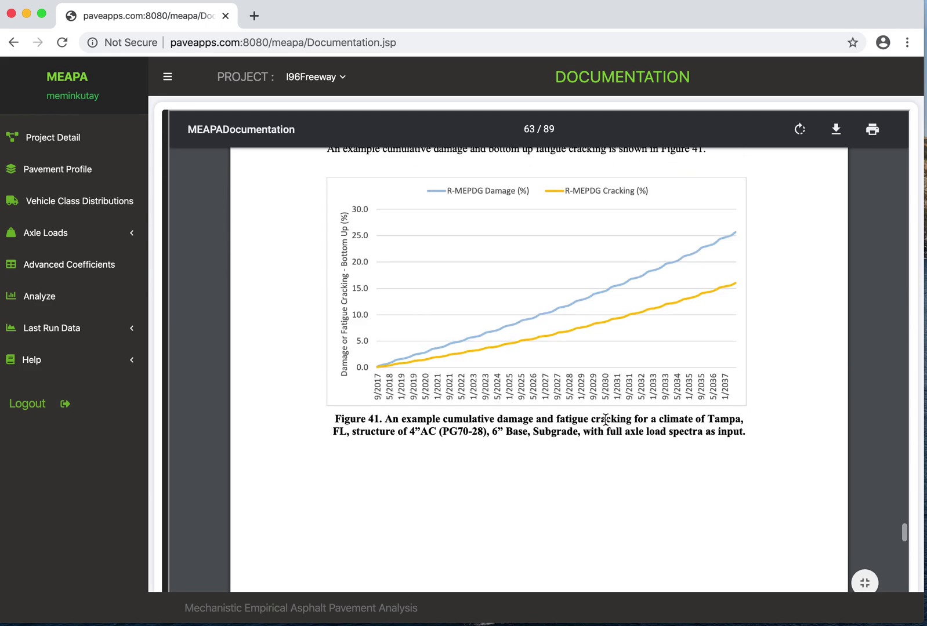
scroll(606, 427, up, 6)
scroll(608, 428, up, 5)
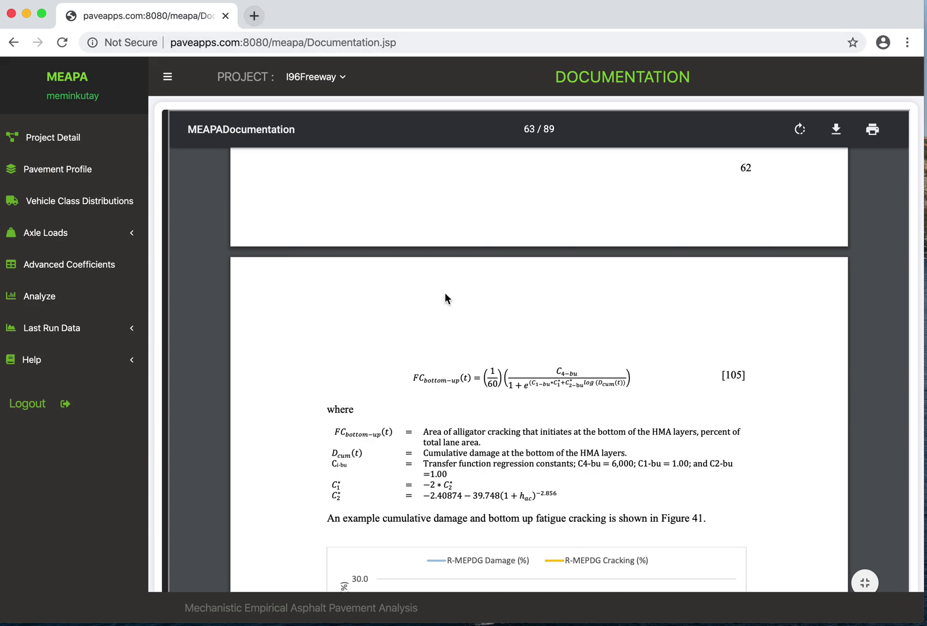
Step: Find section 4.7 Bottom-up Fatigue Cracking in the documentation and examine its fatigue life equations
scroll(599, 380, up, 15)
scroll(600, 383, up, 15)
scroll(601, 383, up, 20)
scroll(601, 383, up, 5)
scroll(601, 383, down, 3)
scroll(558, 344, up, 5)
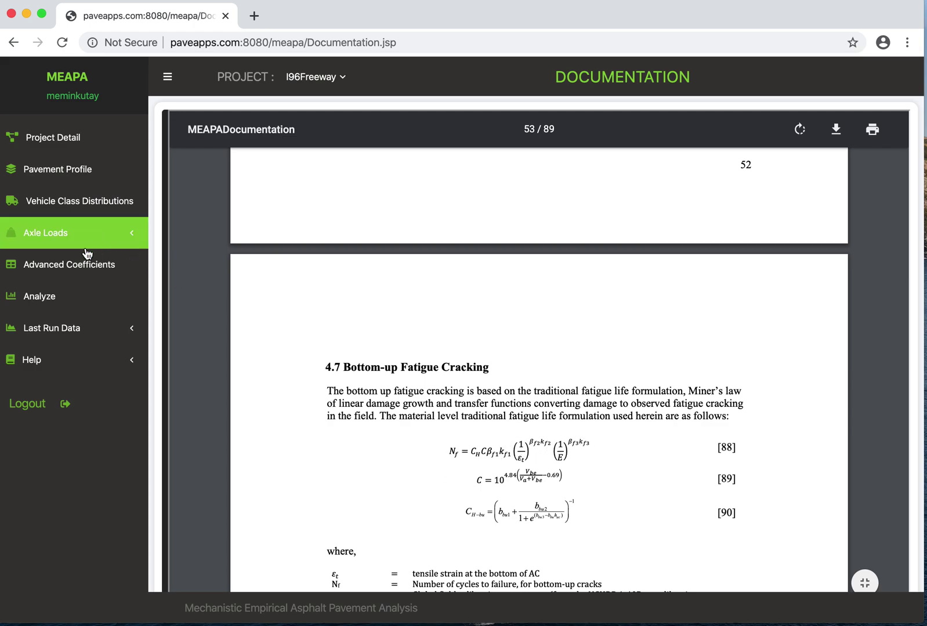
Step: Return to the Advanced Coefficients and review the fatigue, rutting, thermal cracking, CSM and IRI coefficients against the documented models
click(58, 270)
scroll(474, 400, down, 5)
scroll(474, 400, up, 3)
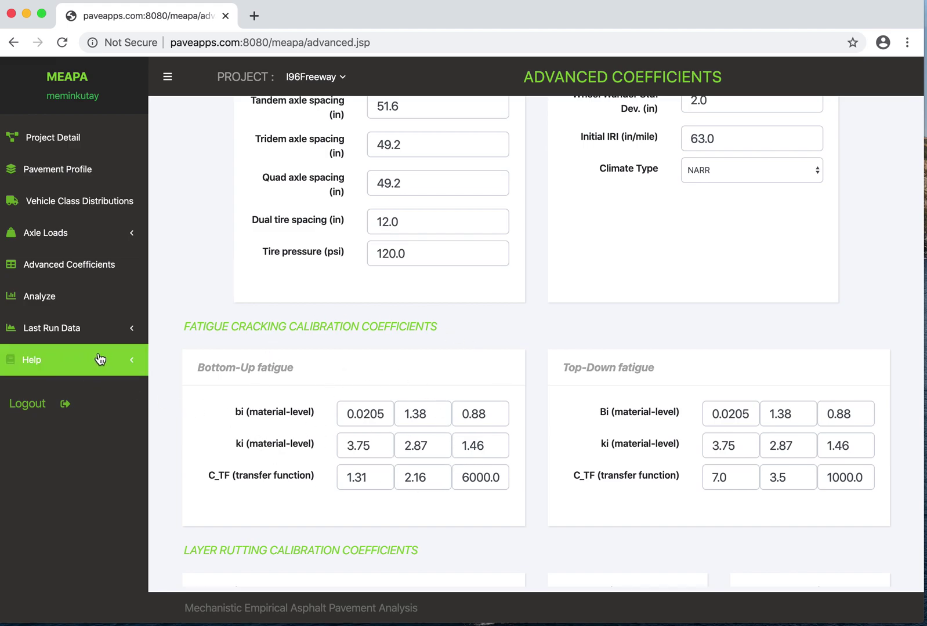
scroll(828, 439, down, 5)
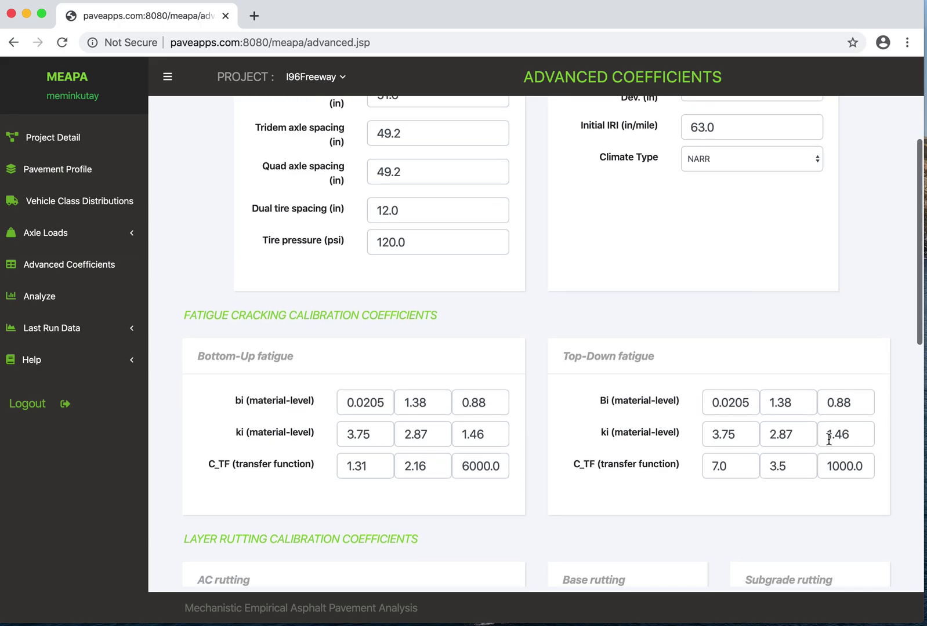
scroll(829, 439, down, 2)
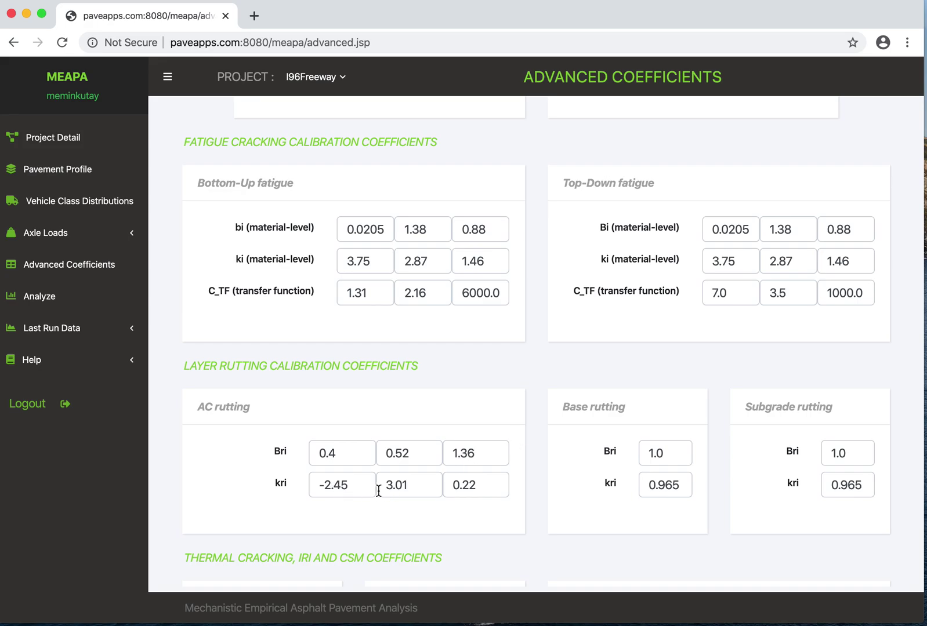
scroll(344, 412, down, 4)
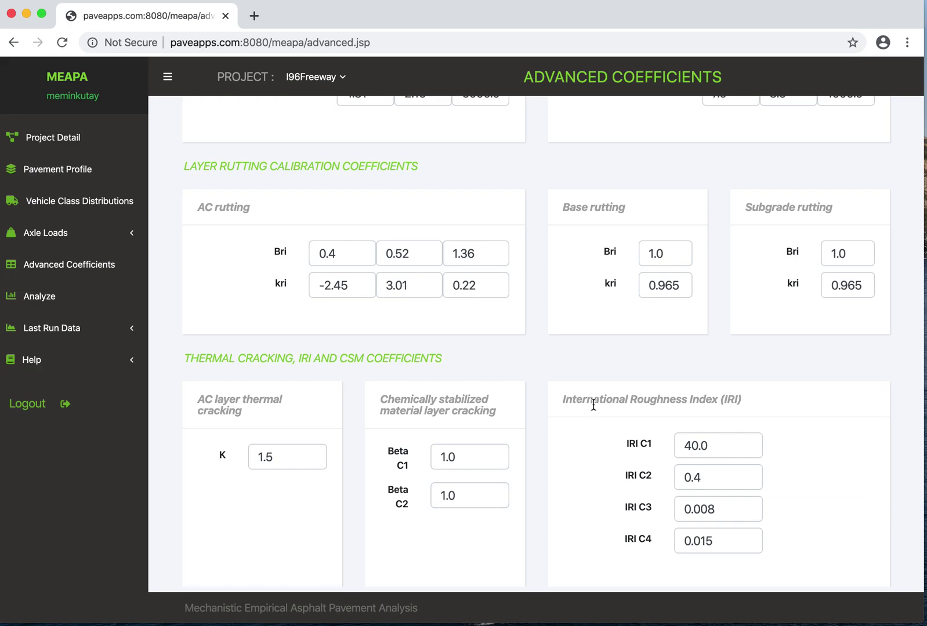
scroll(586, 411, up, 8)
scroll(592, 411, up, 2)
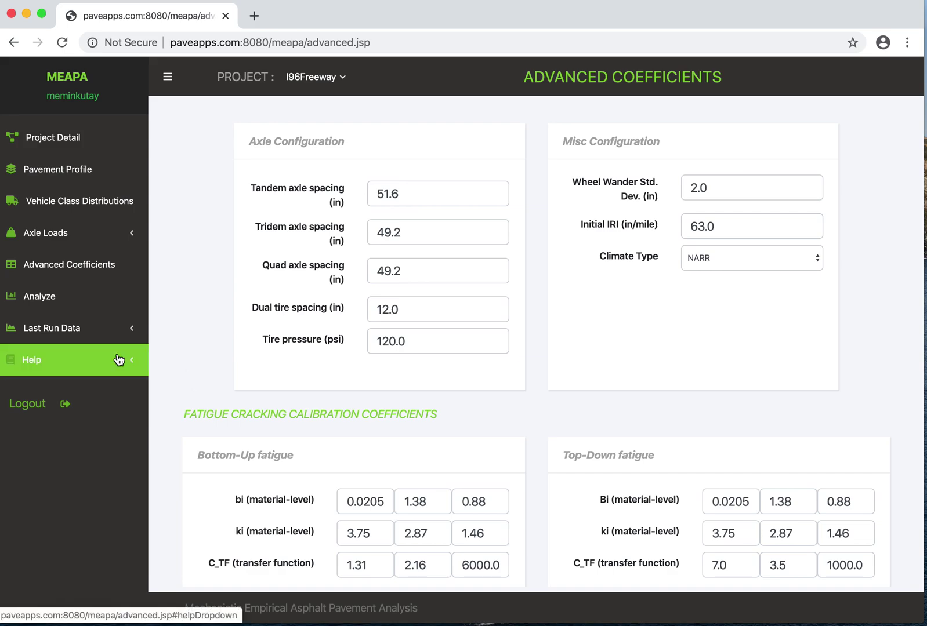